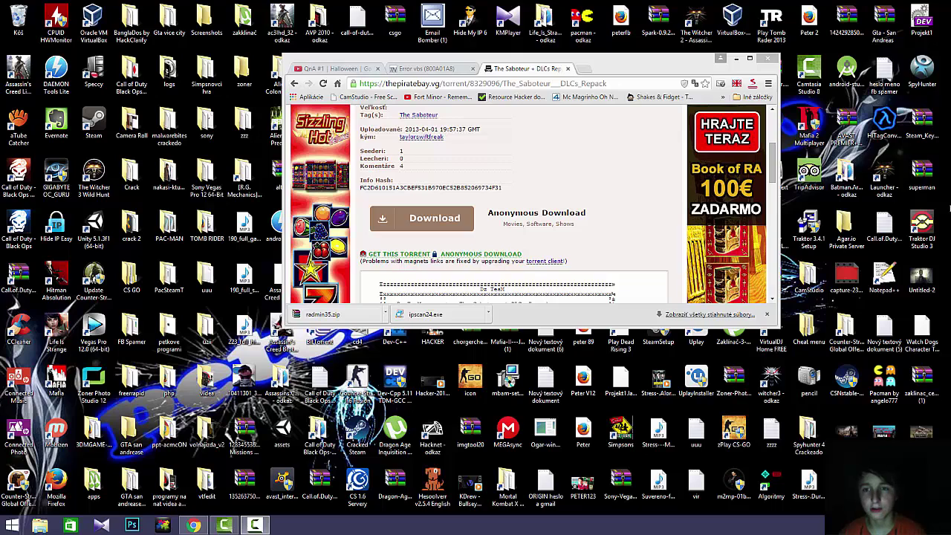
- Open the torrent for The Saboteur + DLCs Repack in BitTorrent and add it with the default folder and all files selected
double_click(637, 73)
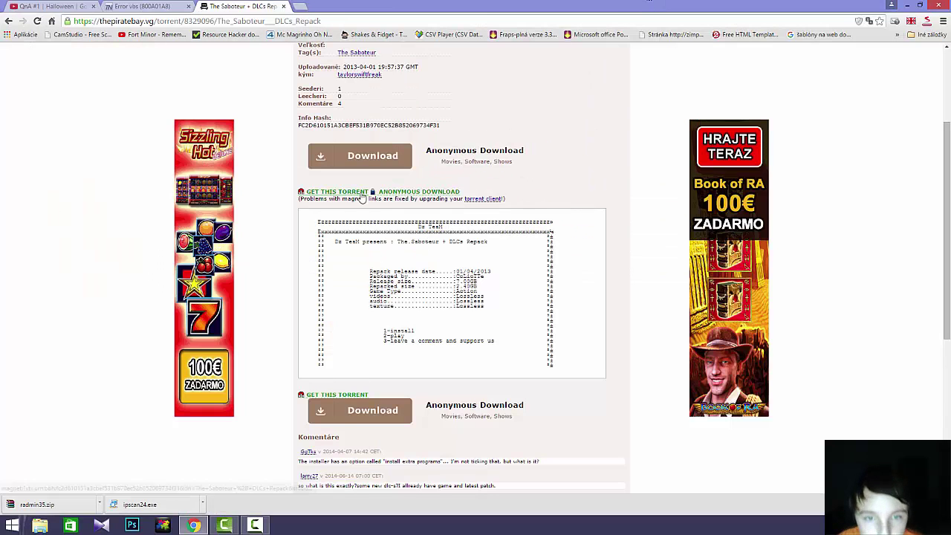
scroll(306, 230, "up", 1)
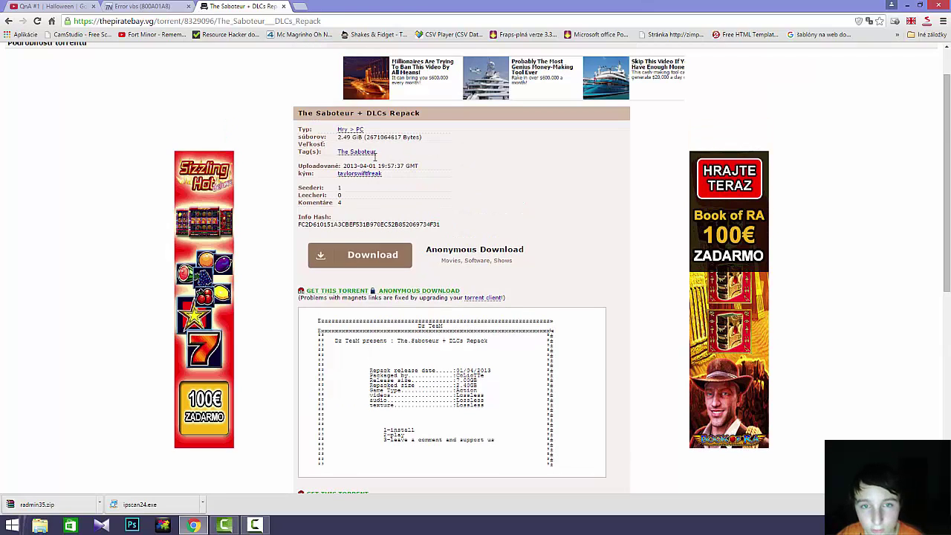
left_click(325, 294)
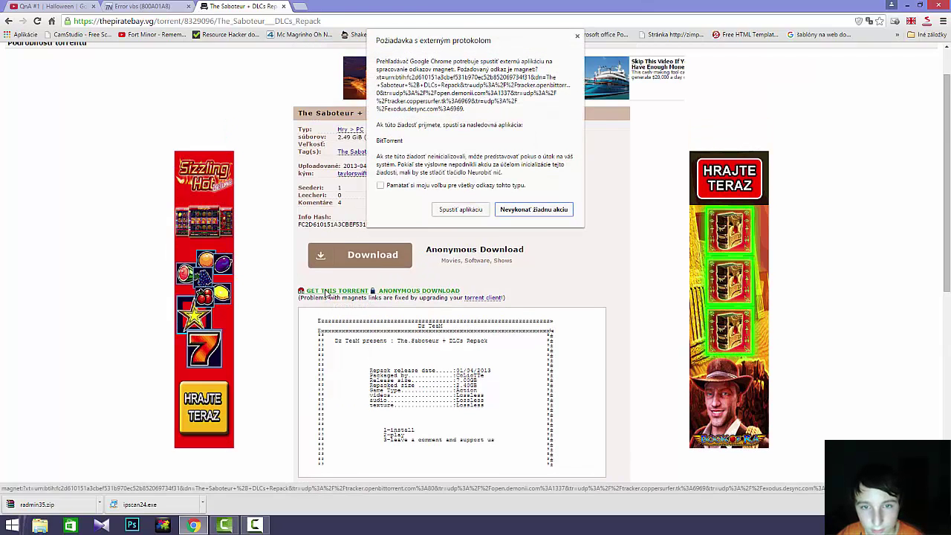
left_click(465, 211)
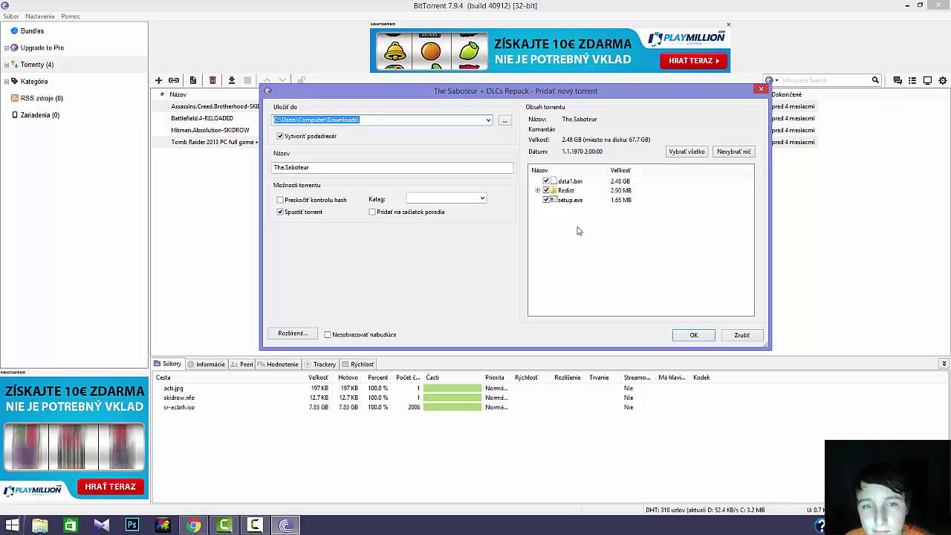
left_click(687, 335)
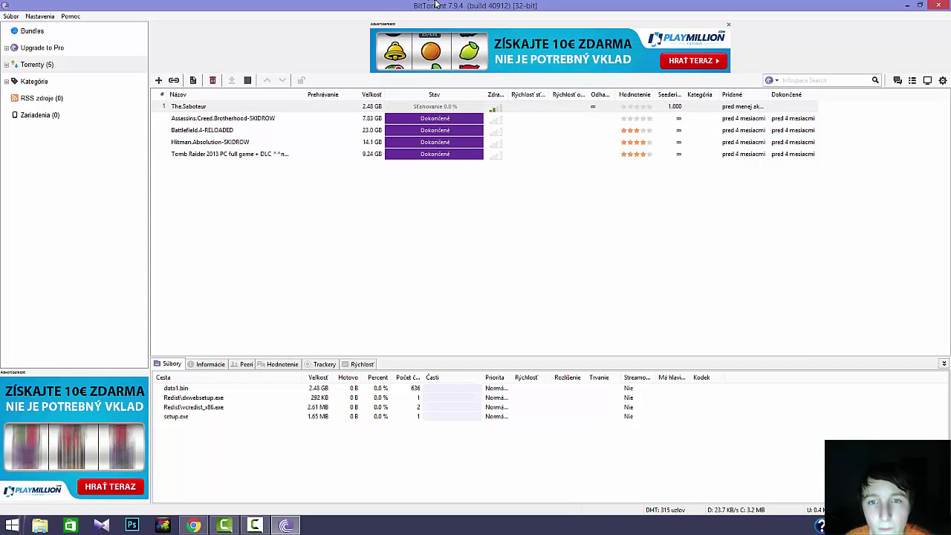
- Restore the BitTorrent window to a floating size, minimize the browser, and reposition BitTorrent over the desktop
left_click_drag(436, 4, 342, 84)
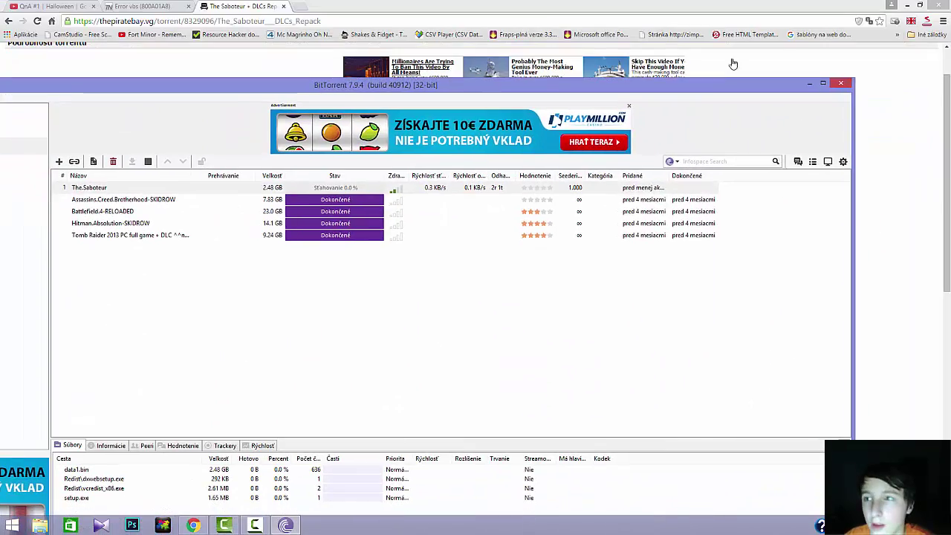
left_click(904, 5)
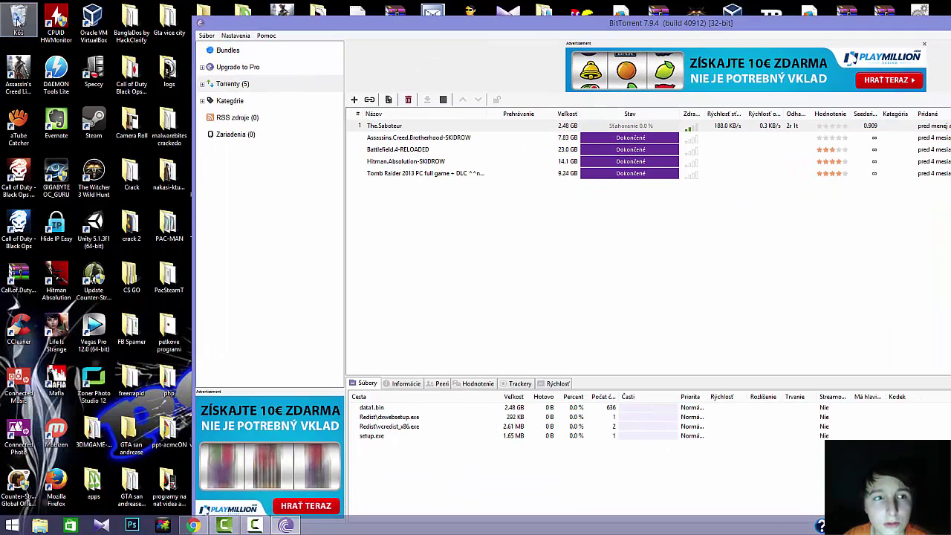
left_click_drag(559, 26, 333, 23)
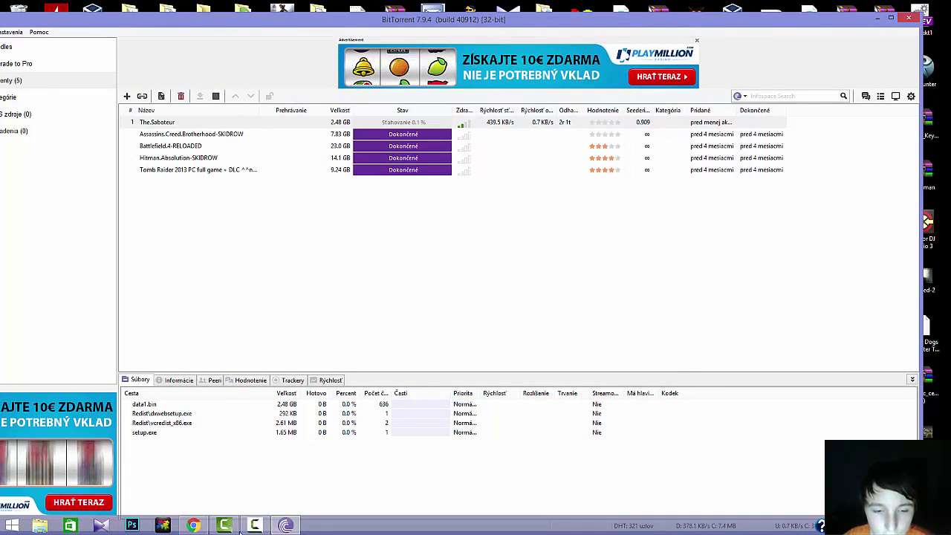
- Bring up the Camtasia recorder window on top of BitTorrent
mouse_move(224, 525)
mouse_move(254, 525)
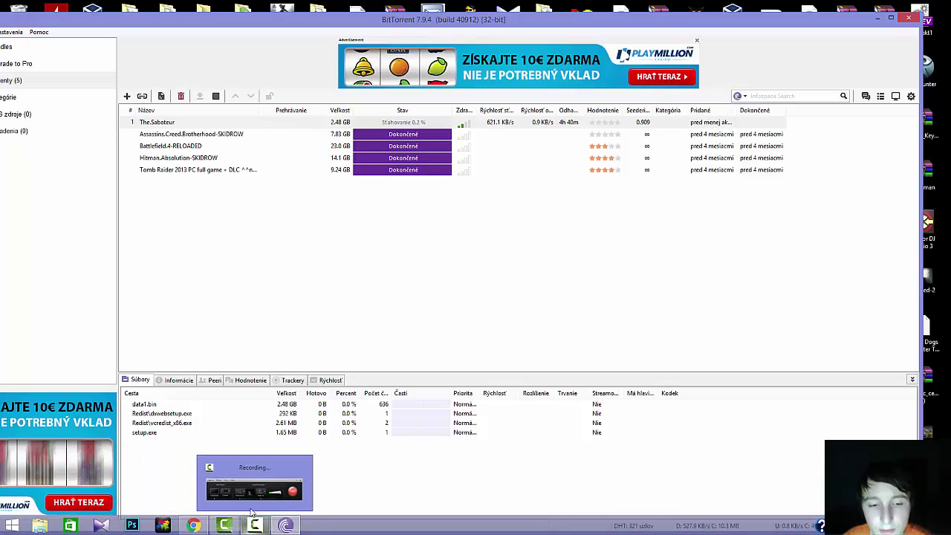
left_click(251, 494)
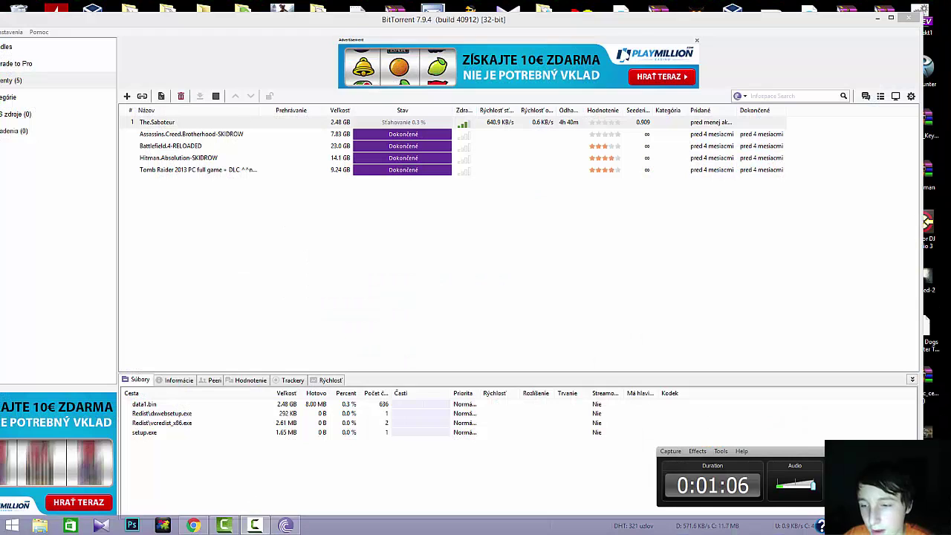
mouse_move(950, 534)
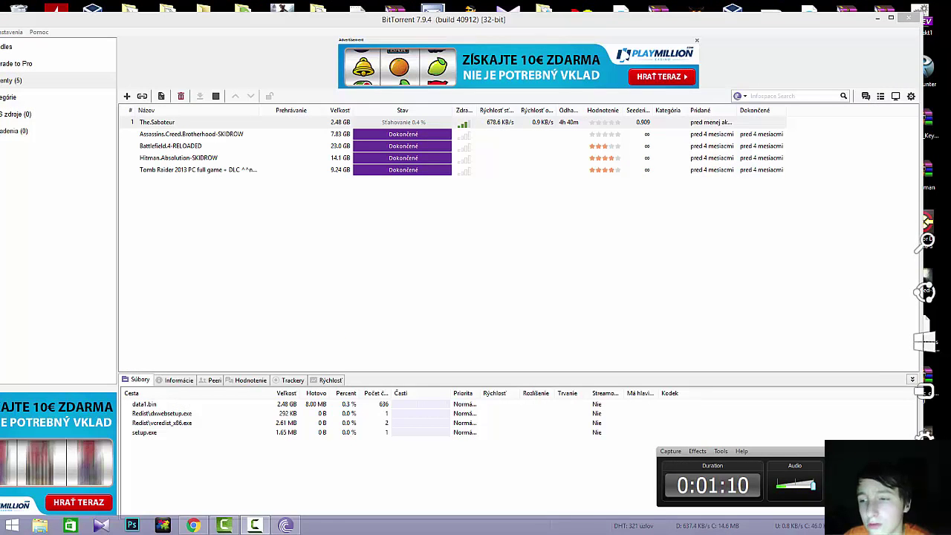
- Try to start a recording in Open Broadcaster Software from the "programy na nat videa a tak dalej" folder, declining the offered updates
left_click_drag(109, 29, 398, 271)
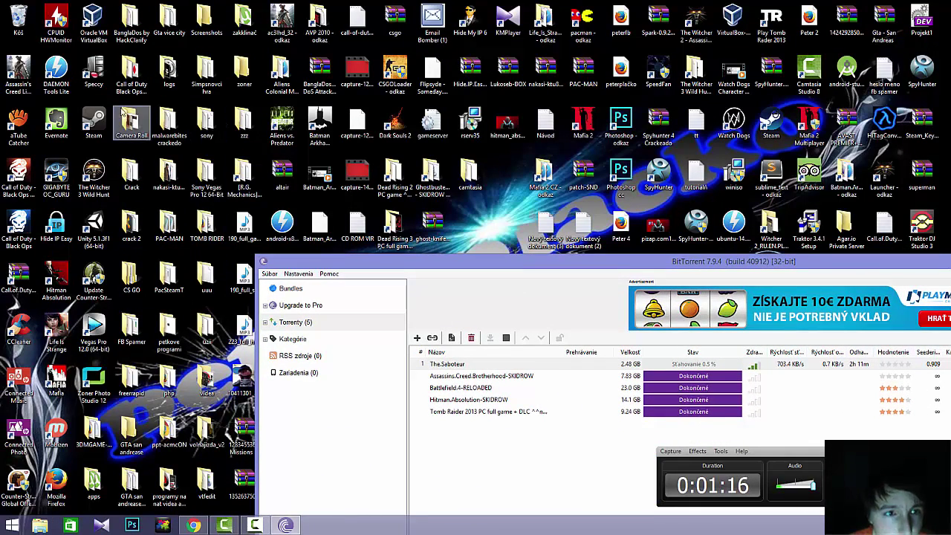
double_click(168, 482)
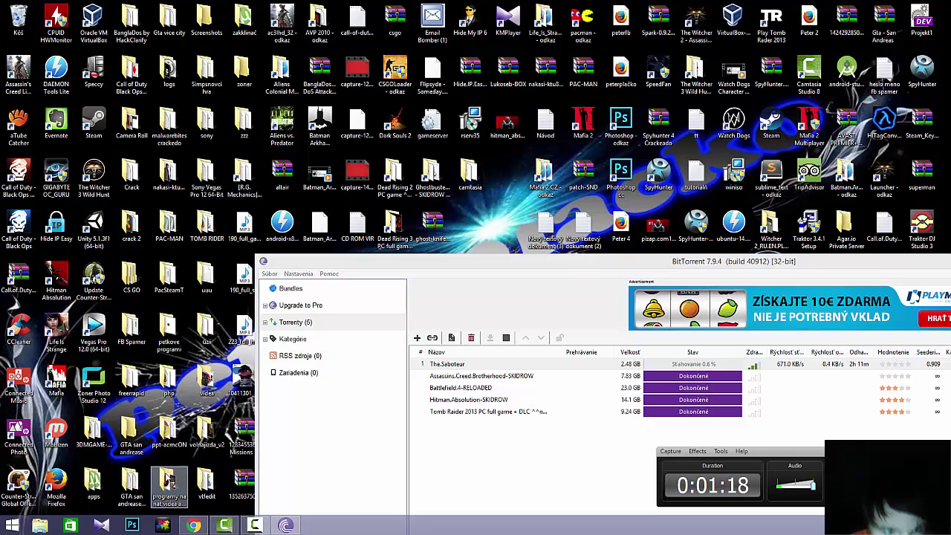
double_click(643, 196)
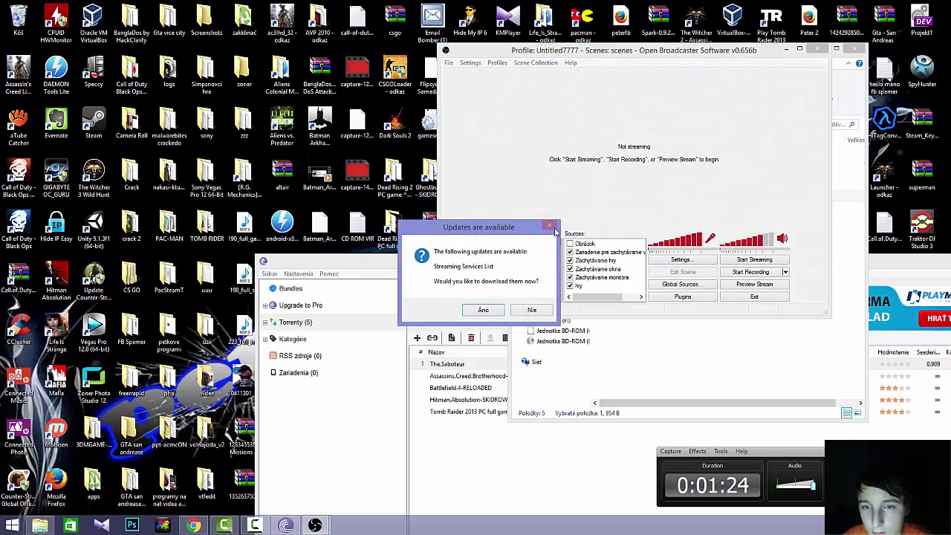
left_click(531, 309)
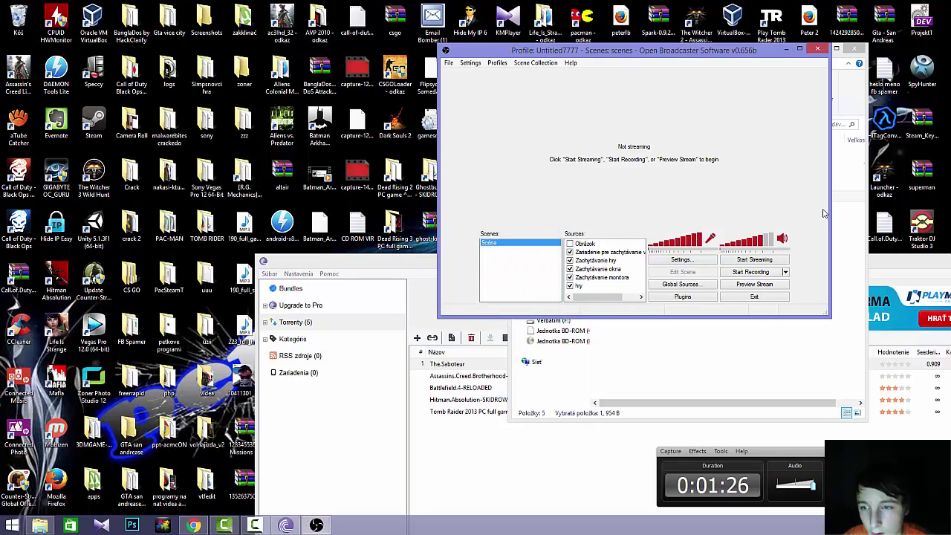
left_click(759, 274)
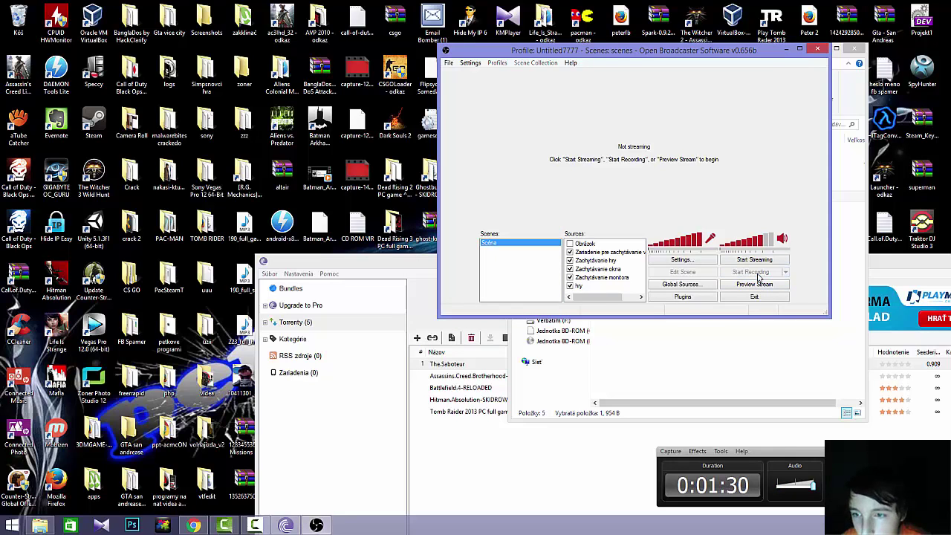
left_click(817, 50)
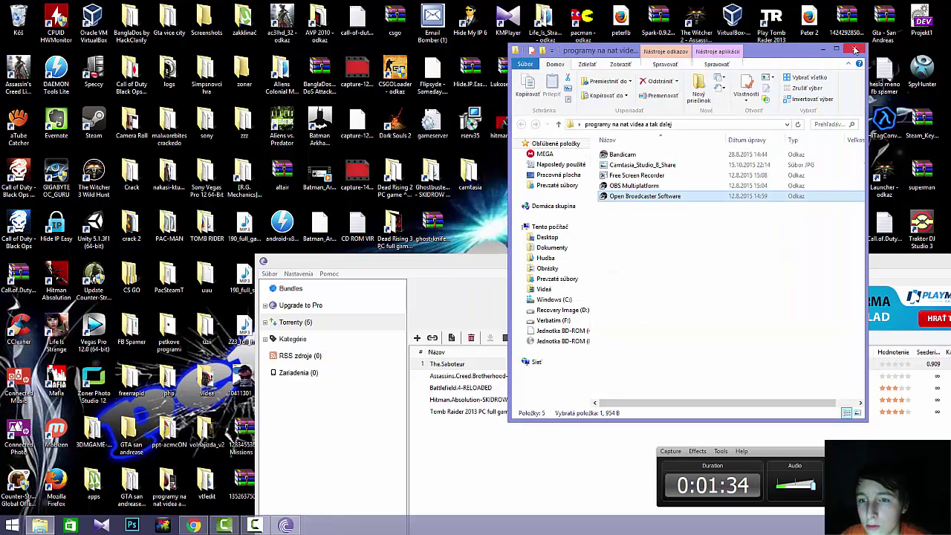
left_click(855, 50)
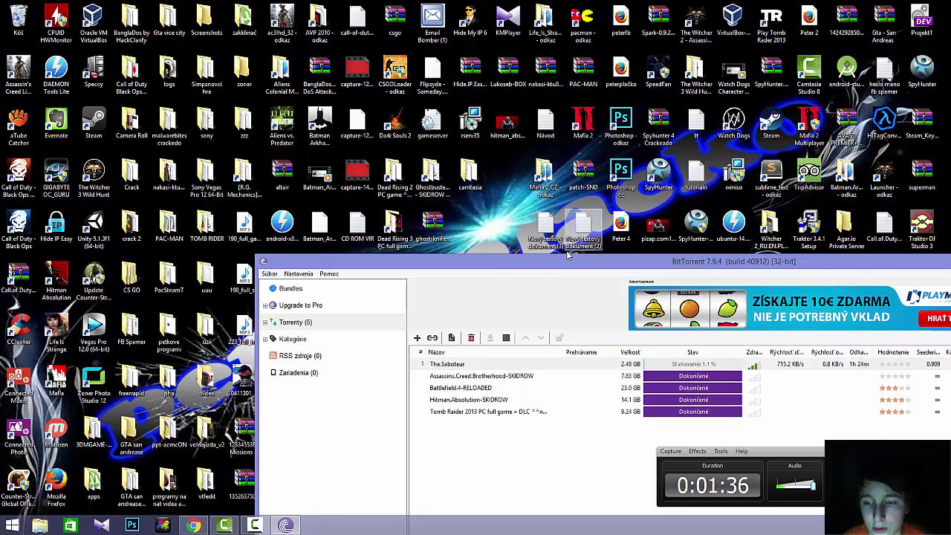
- Reposition the BitTorrent window on the desktop and minimize it
left_click_drag(789, 263, 523, 34)
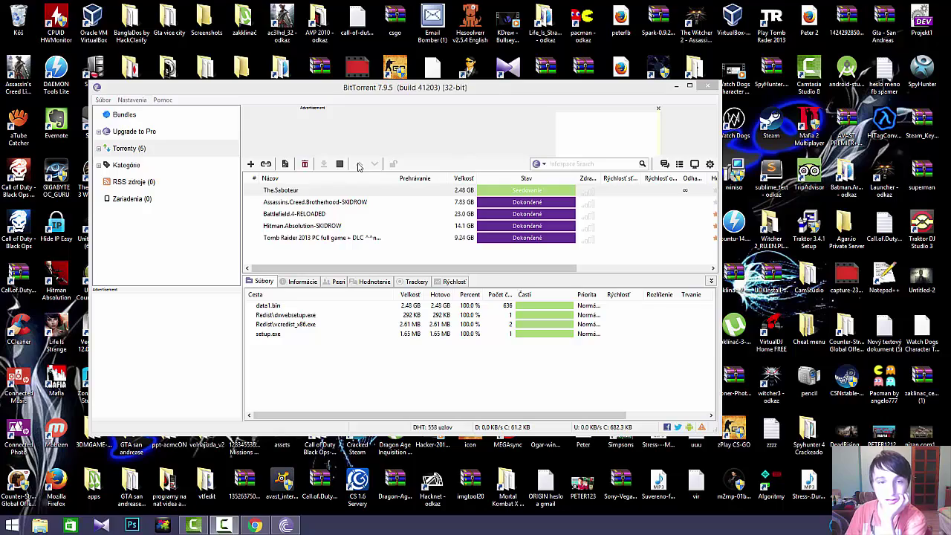
left_click_drag(366, 92, 485, 62)
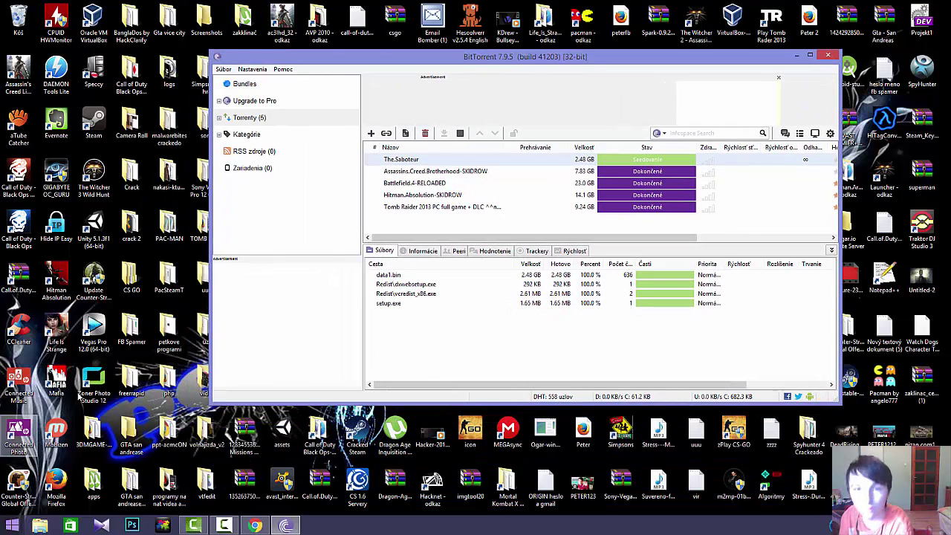
left_click(285, 525)
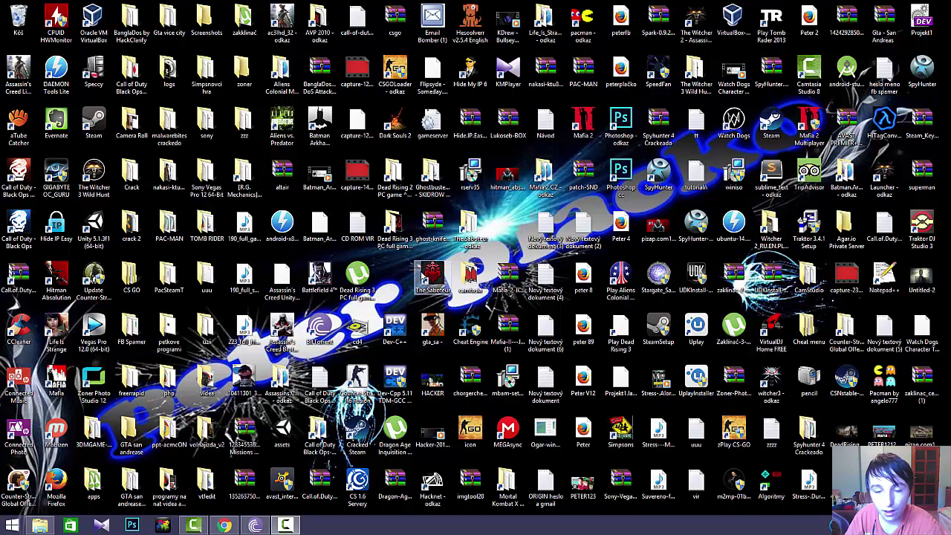
- Open the folder C:\Program Files (x86)\The Saboteur in a maximized File Explorer window
left_click(439, 272)
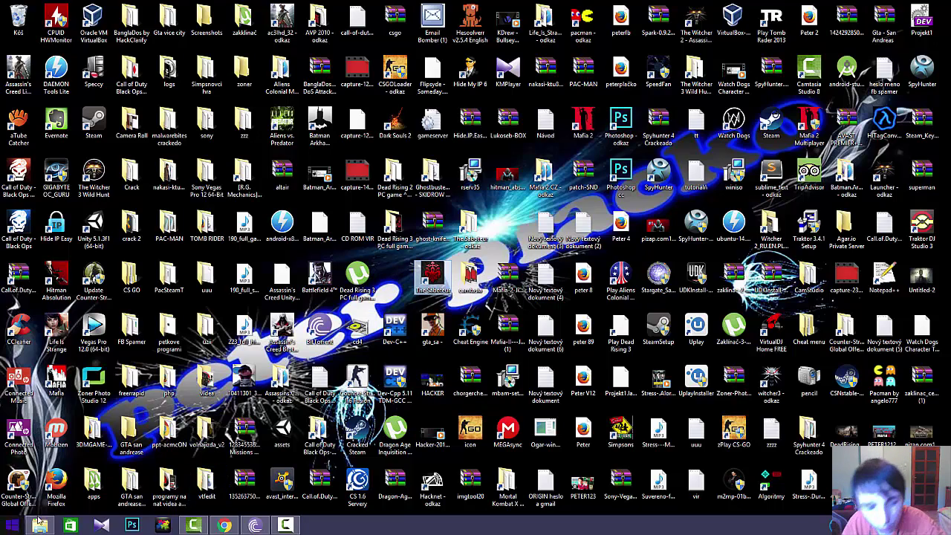
left_click(12, 525)
key("Escape")
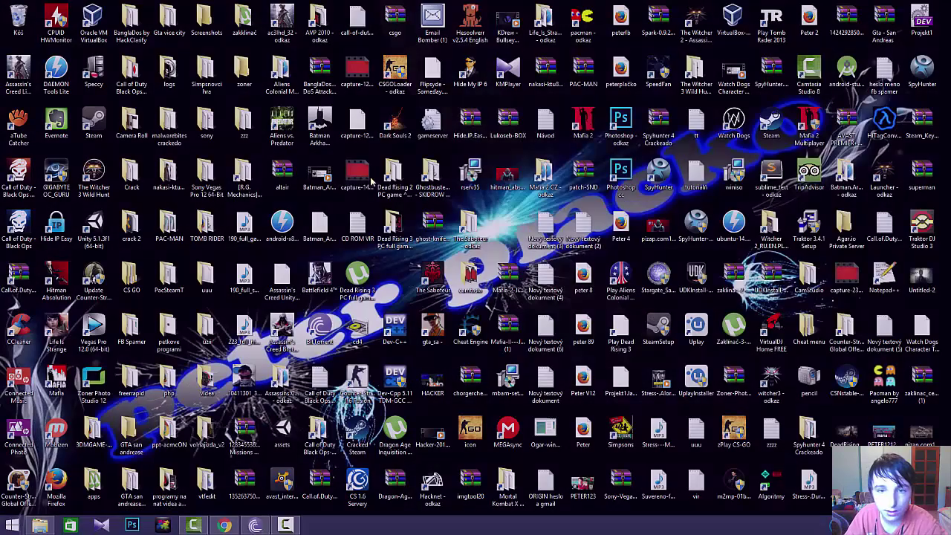
key("super+e")
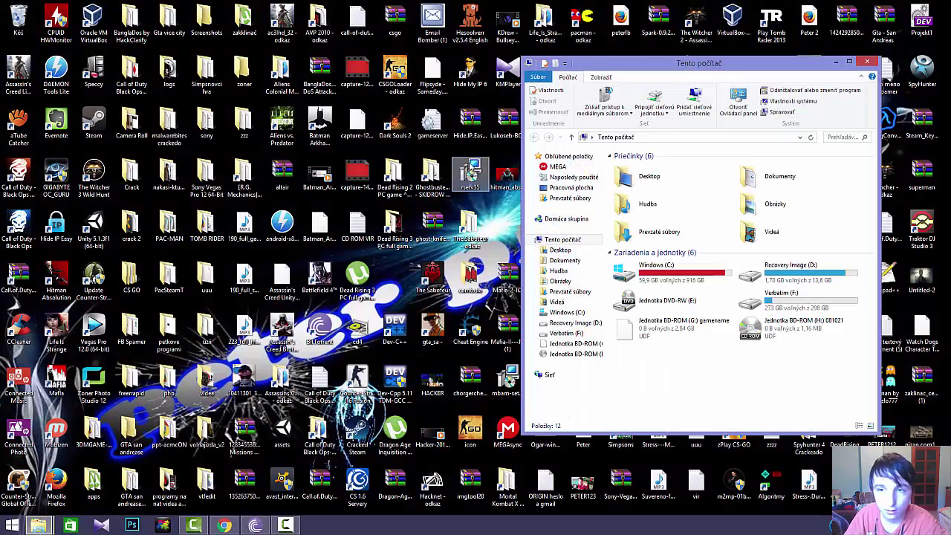
left_click(666, 137)
type("C:\\Program Files (x86)\\The Saboteur")
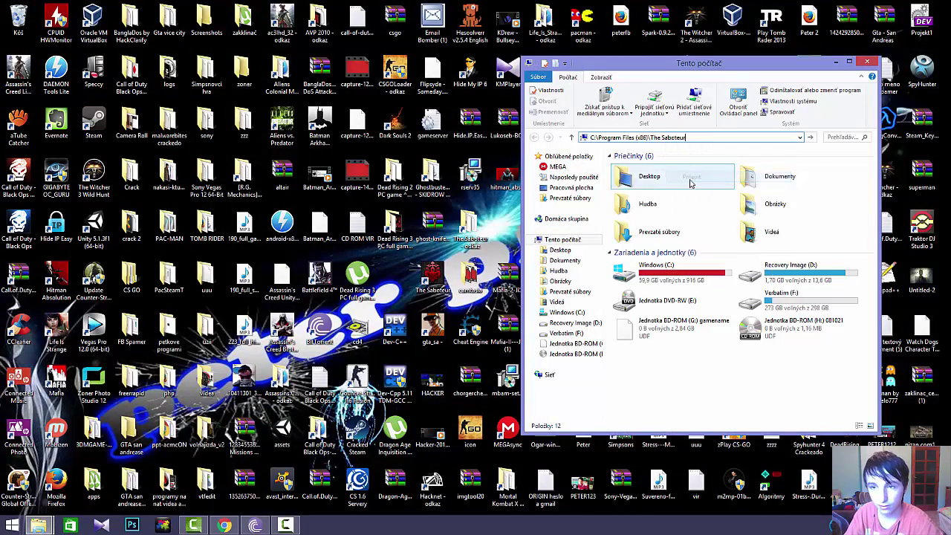
key("Return")
left_click_drag(731, 66, 716, 21)
double_click(716, 20)
- Play the SaboteurLauncher wave file from the game folder and close the player
scroll(117, 227, "down", 15)
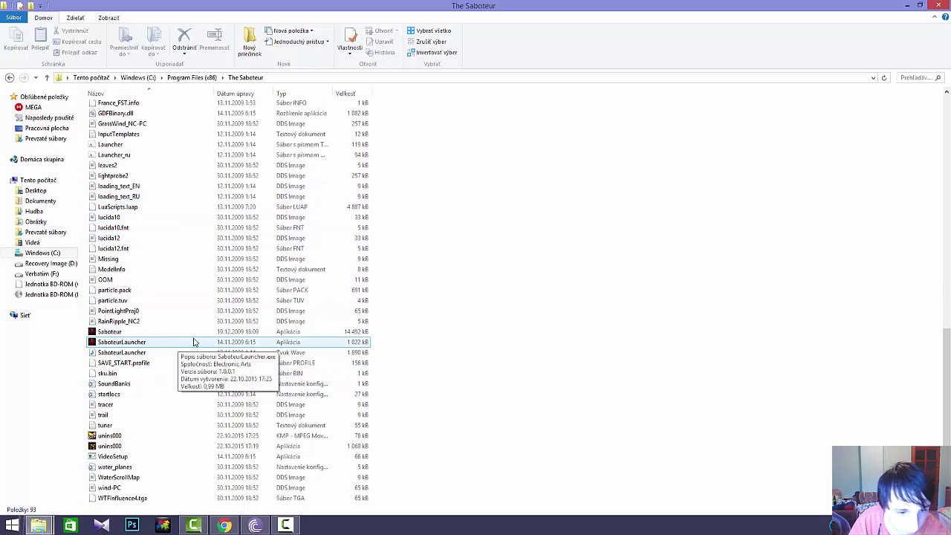
left_click(154, 354)
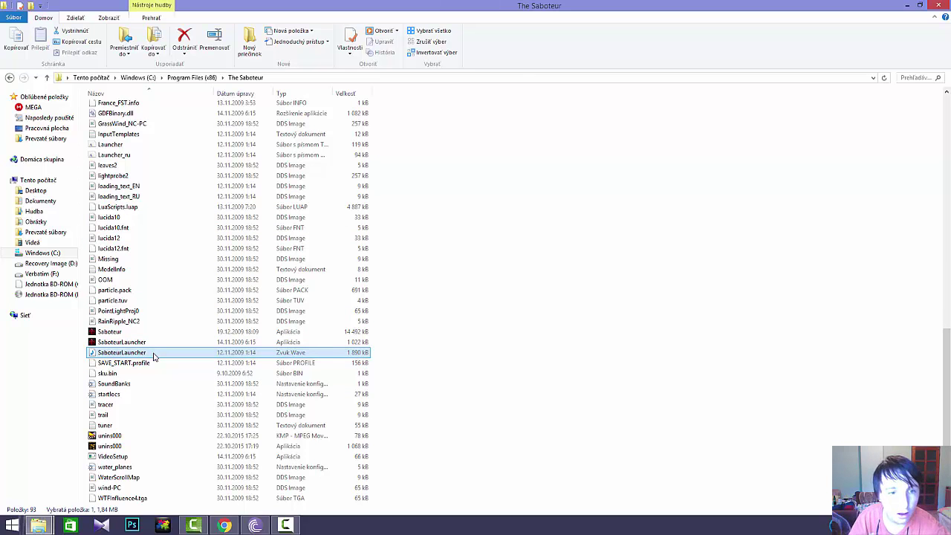
double_click(154, 353)
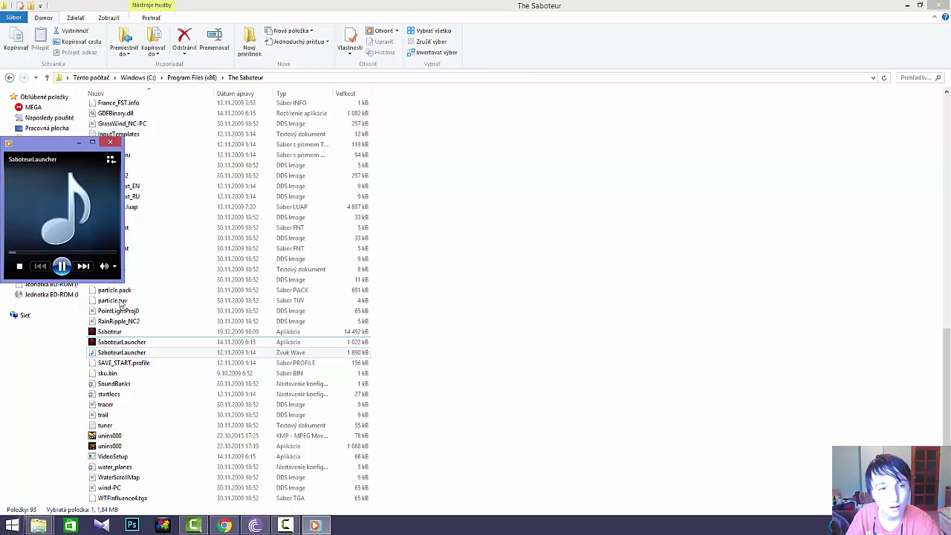
left_click(112, 142)
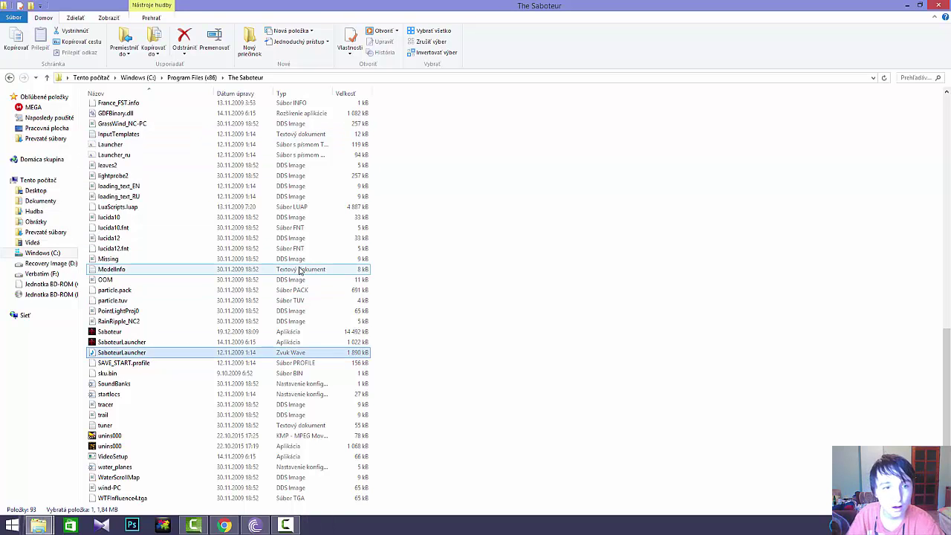
- Look inside the AnimText subfolder, return to the game folder, and close File Explorer
scroll(297, 269, "up", 10)
scroll(273, 258, "up", 8)
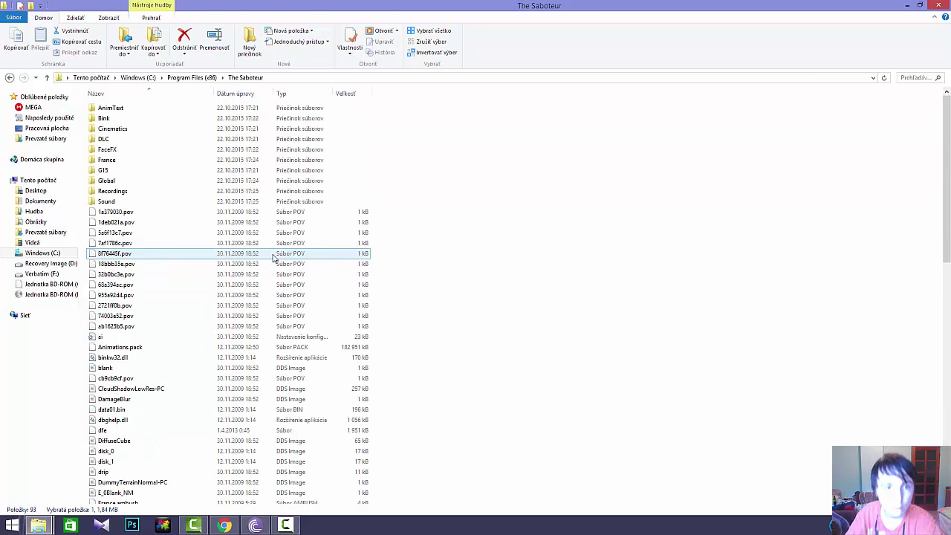
double_click(112, 109)
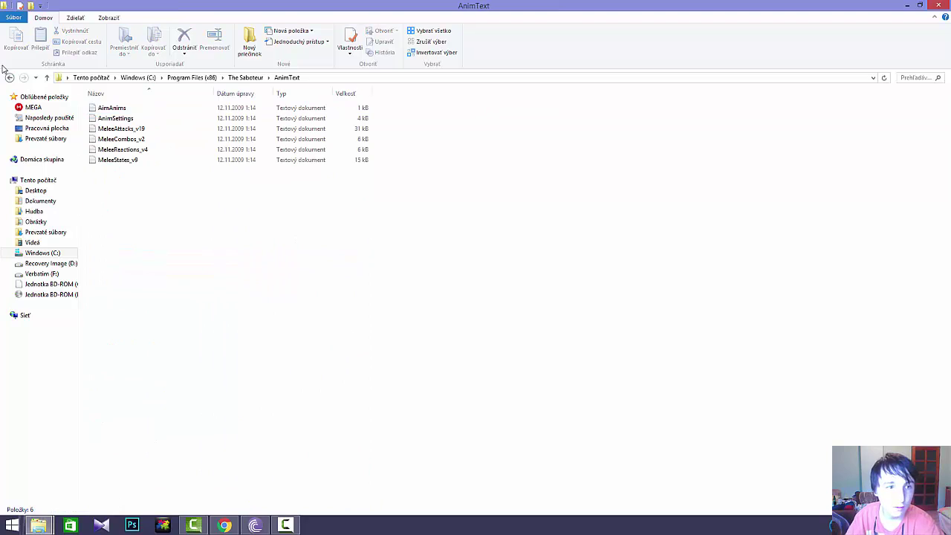
left_click(9, 78)
left_click(938, 5)
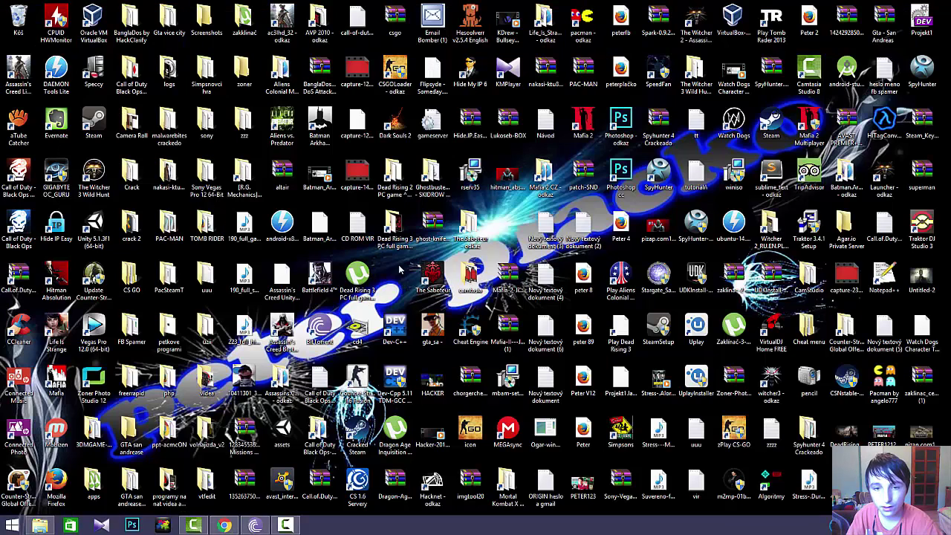
- Switch to the Camtasia recorder's controls for the running screen recording
mouse_move(285, 526)
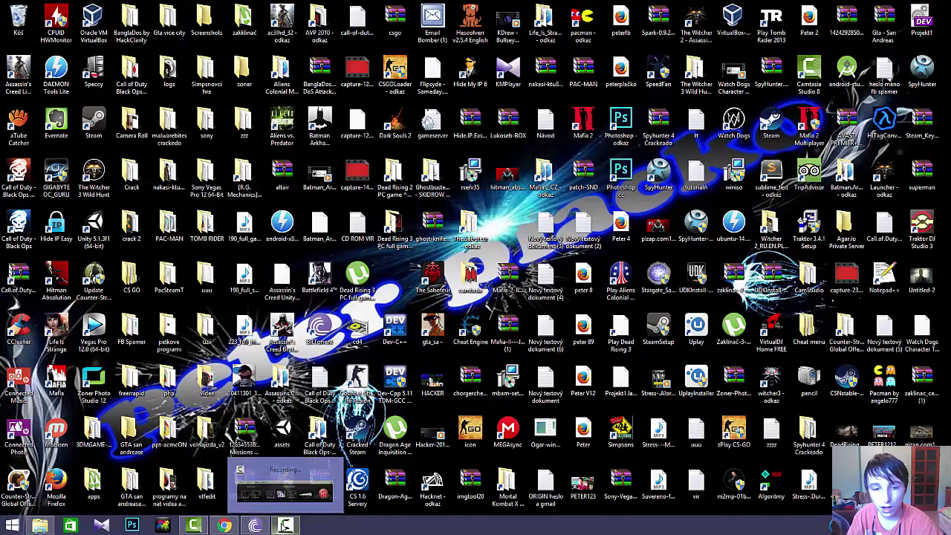
left_click(300, 503)
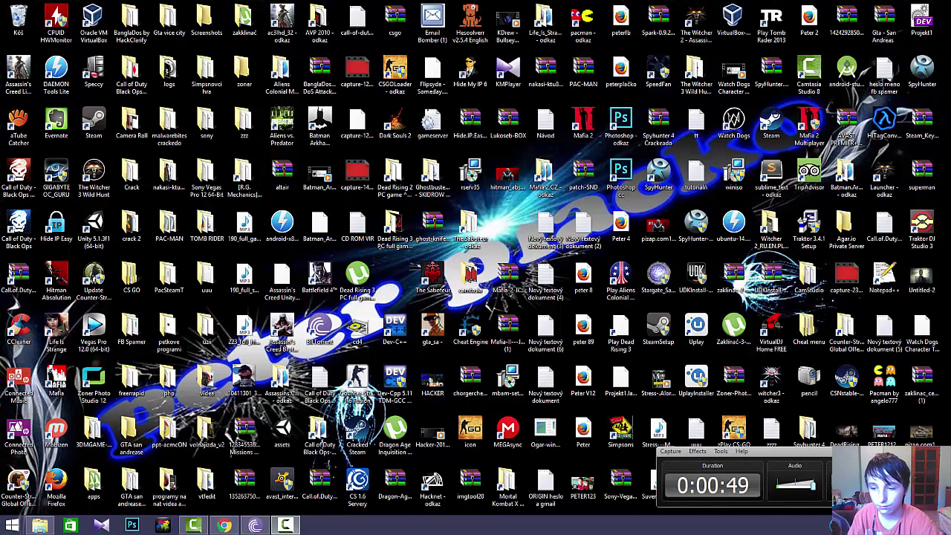
left_click(928, 482)
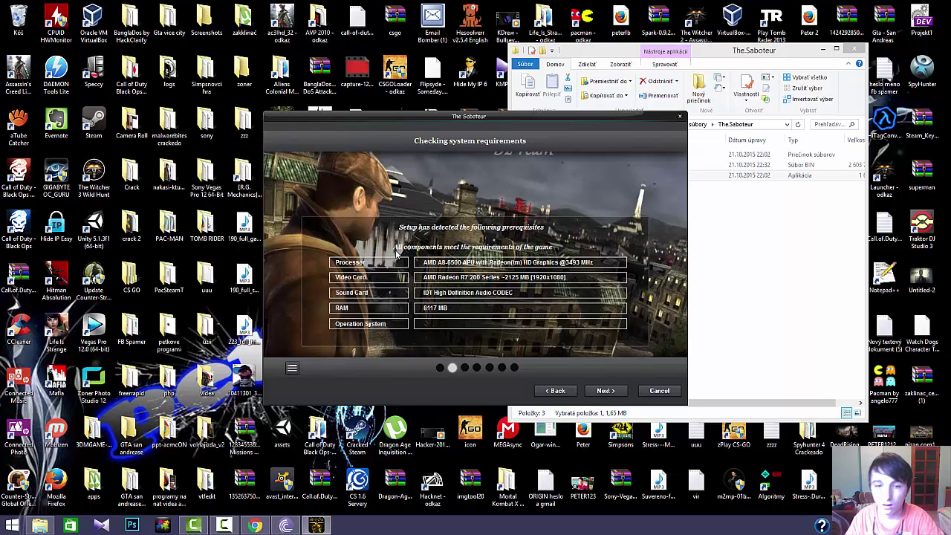
- Continue the setup past the system requirements check, preview the pages up to Tasks, and return to the destination location page
left_click(604, 391)
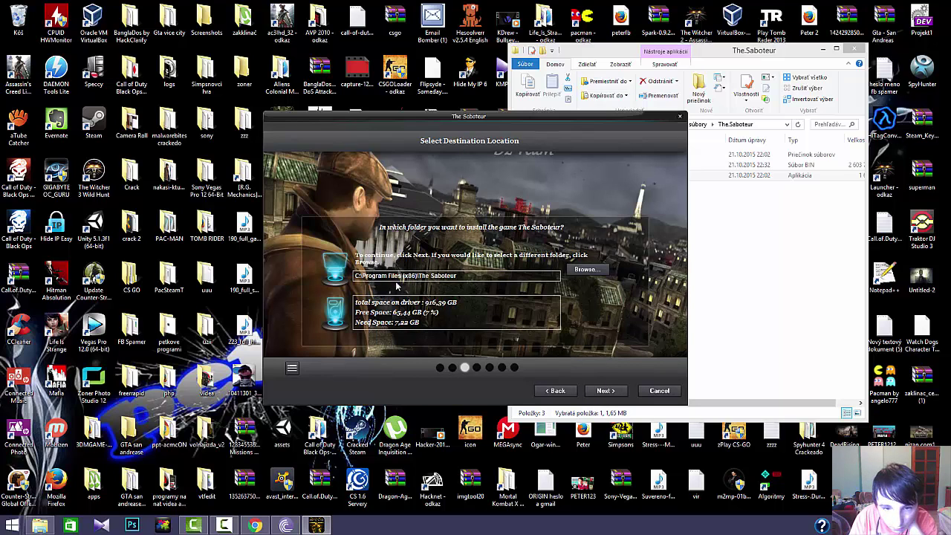
left_click(606, 392)
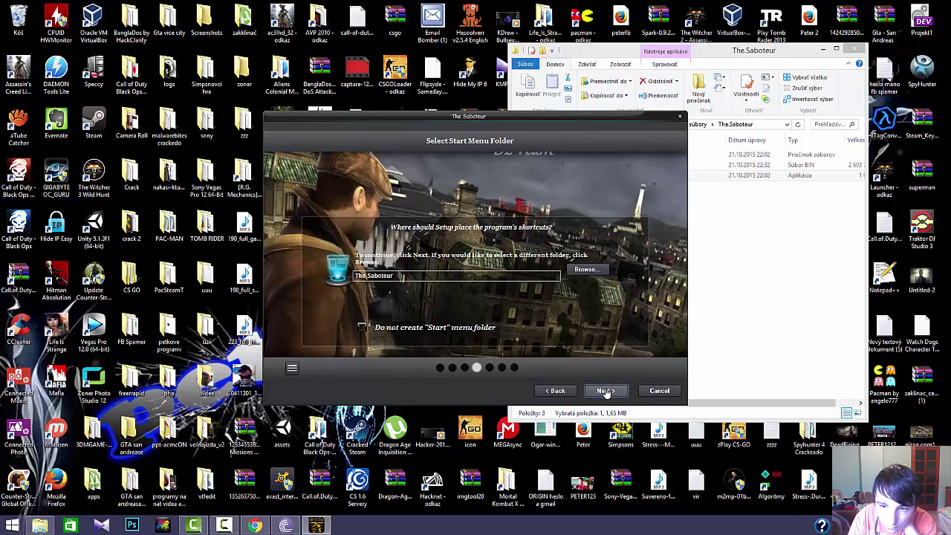
left_click(607, 392)
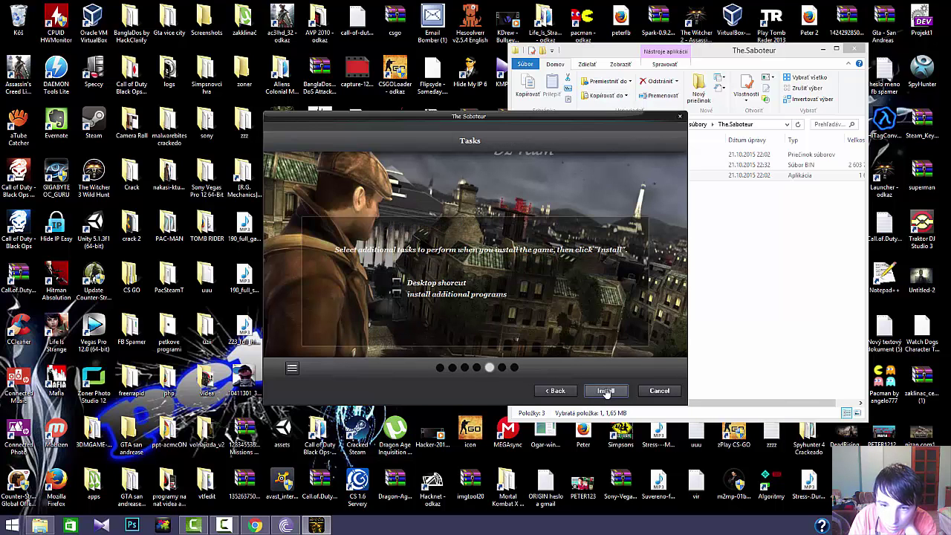
left_click(556, 392)
left_click(557, 392)
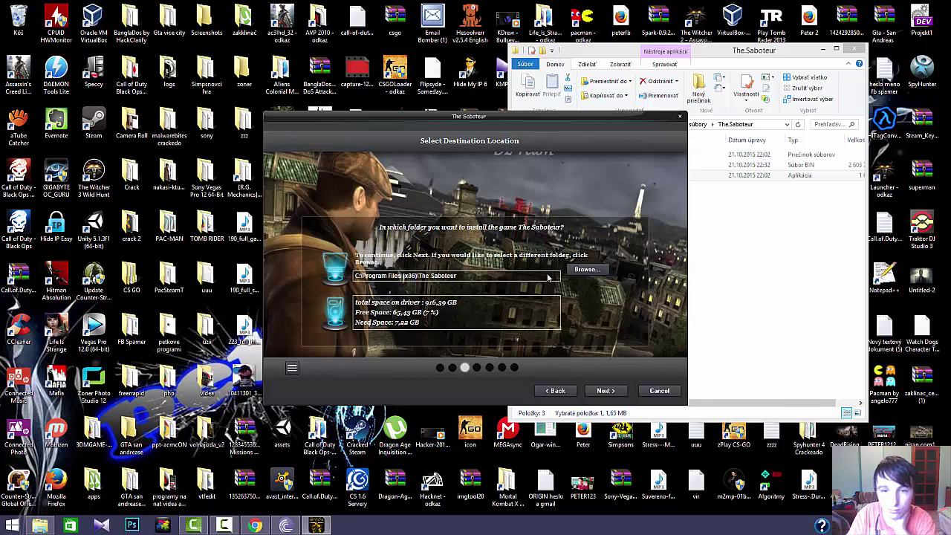
- Choose C:\Program Files (x86)\The Saboteur as the install folder in the folder browser and confirm it
left_click(585, 268)
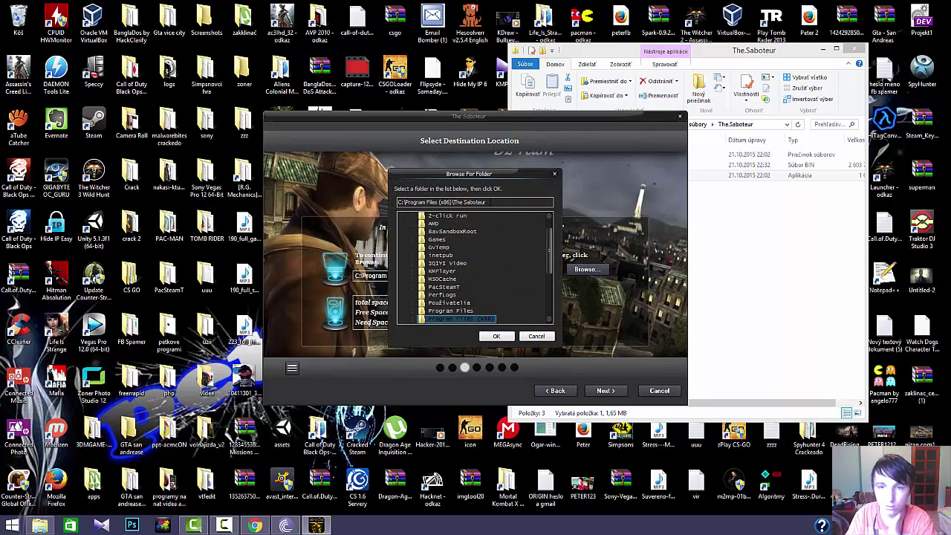
key("Tab")
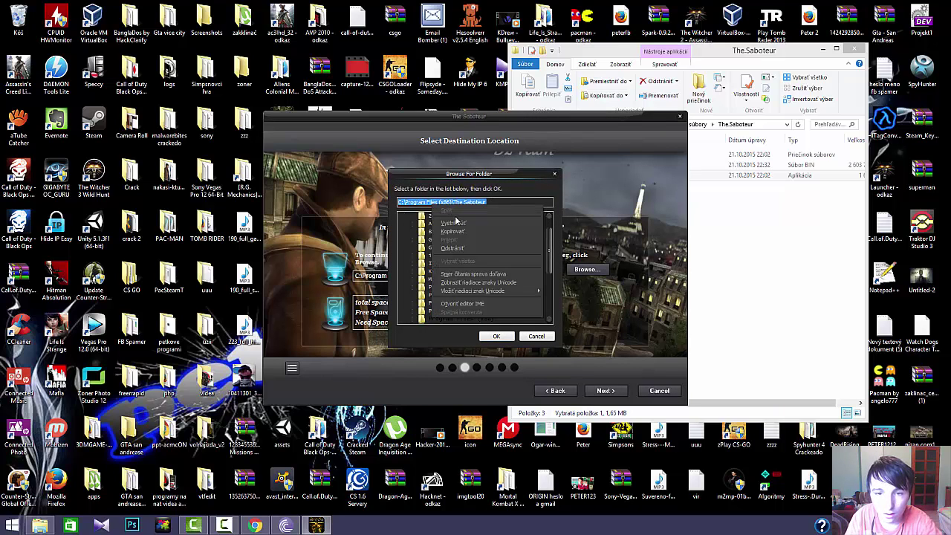
left_click(495, 336)
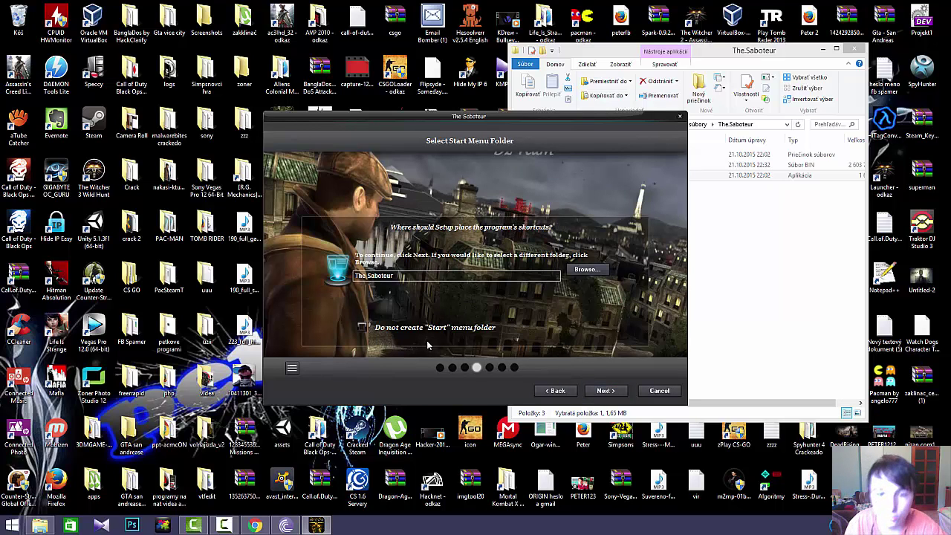
- Toggle the Do not create "Start" menu folder option on and off on the Start menu folder page
left_click(362, 328)
left_click(362, 328)
left_click(361, 328)
left_click(362, 327)
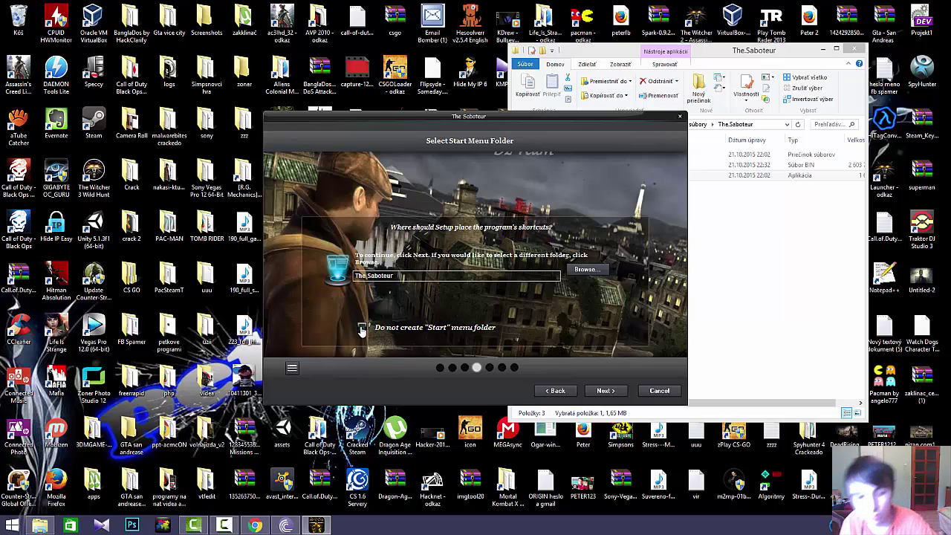
- Search the Windows Start screen for "as" and return to the desktop
left_click(8, 526)
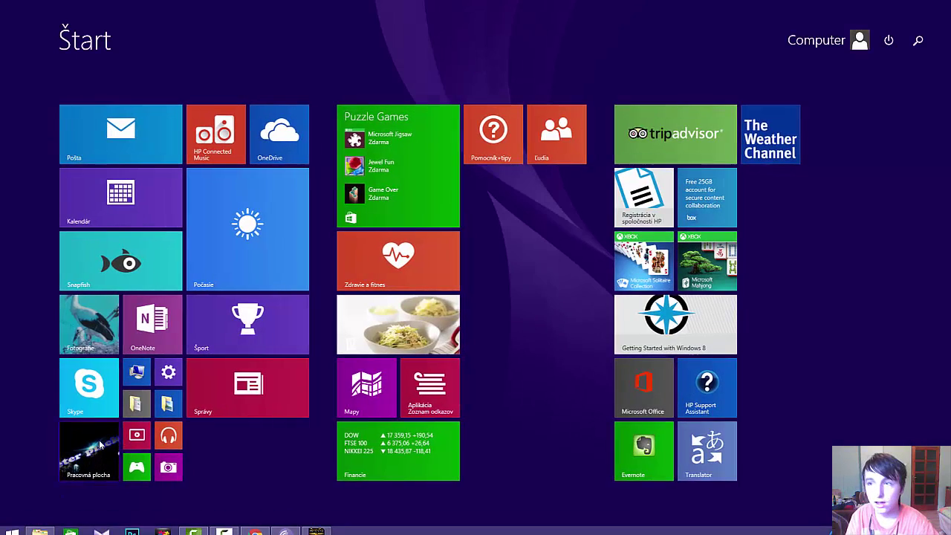
left_click(918, 40)
type("ass")
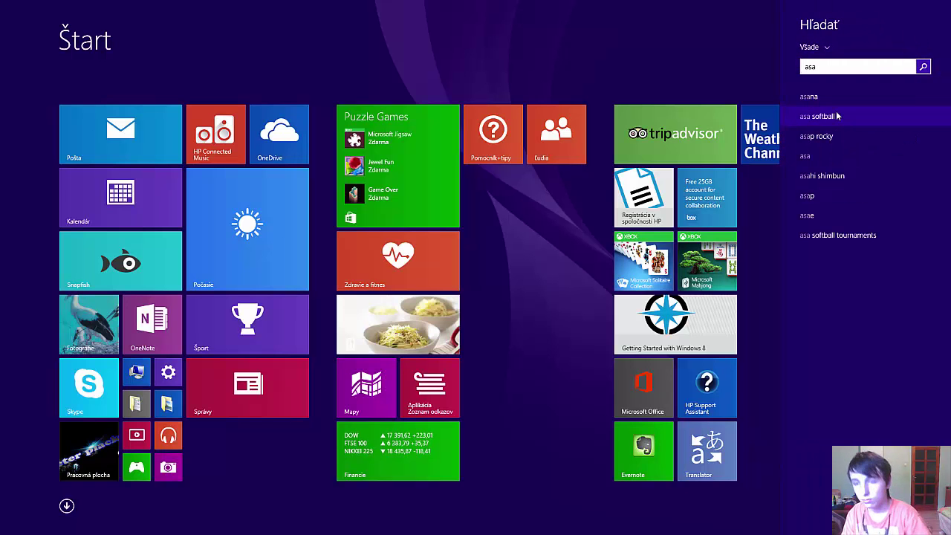
key("BackSpace")
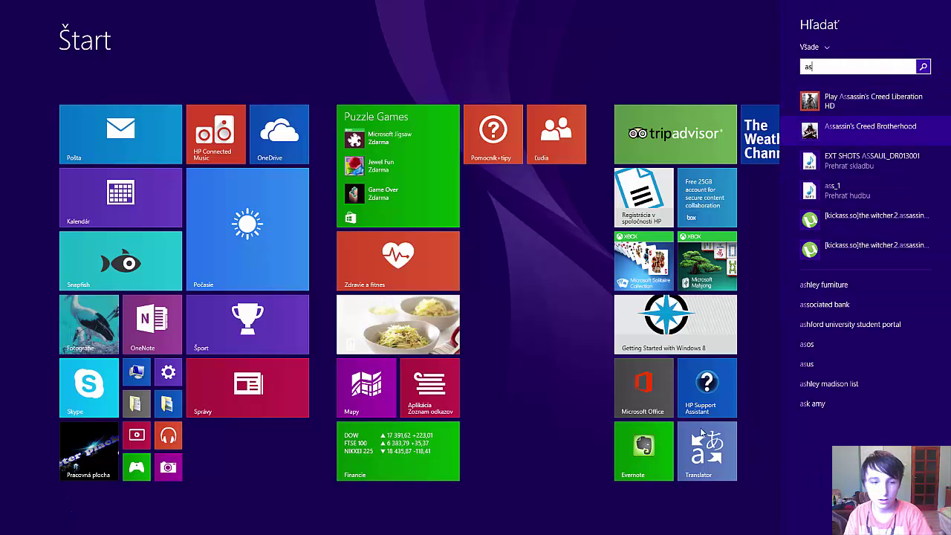
left_click(65, 449)
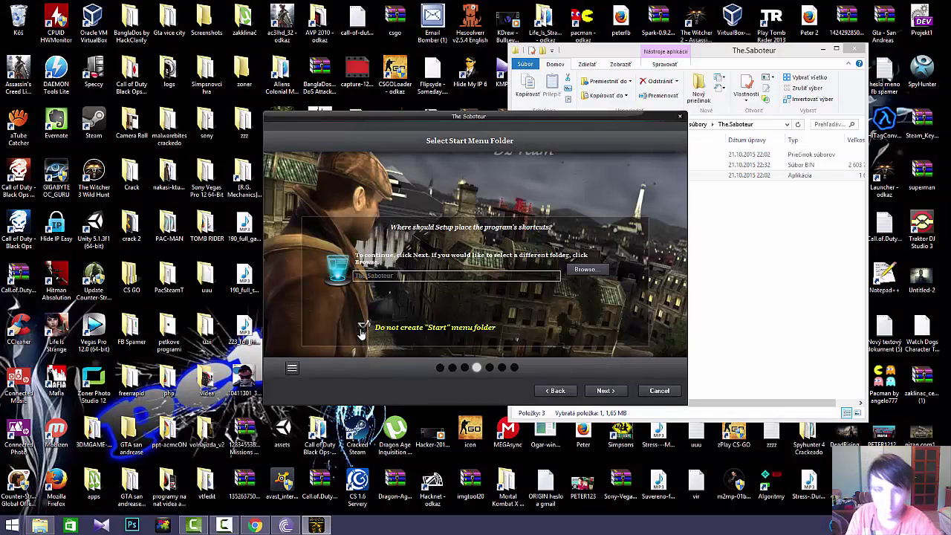
- Enable the desktop shortcut and install additional programs tasks, and start the game installation
left_click(605, 392)
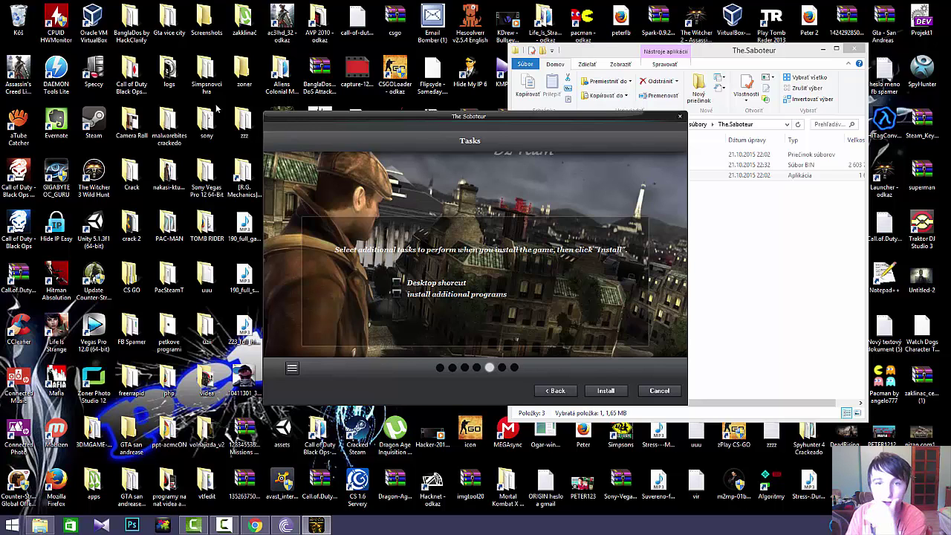
left_click_drag(418, 116, 625, 67)
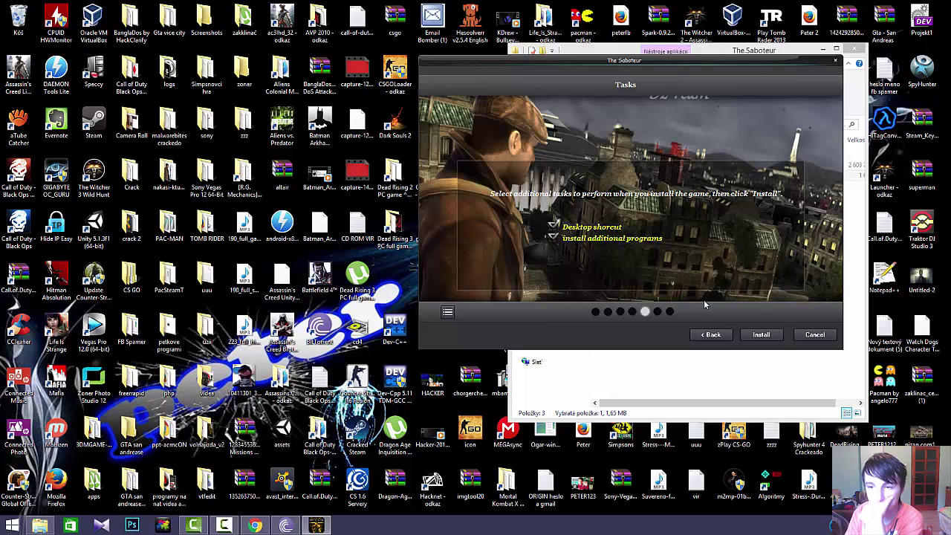
left_click(759, 335)
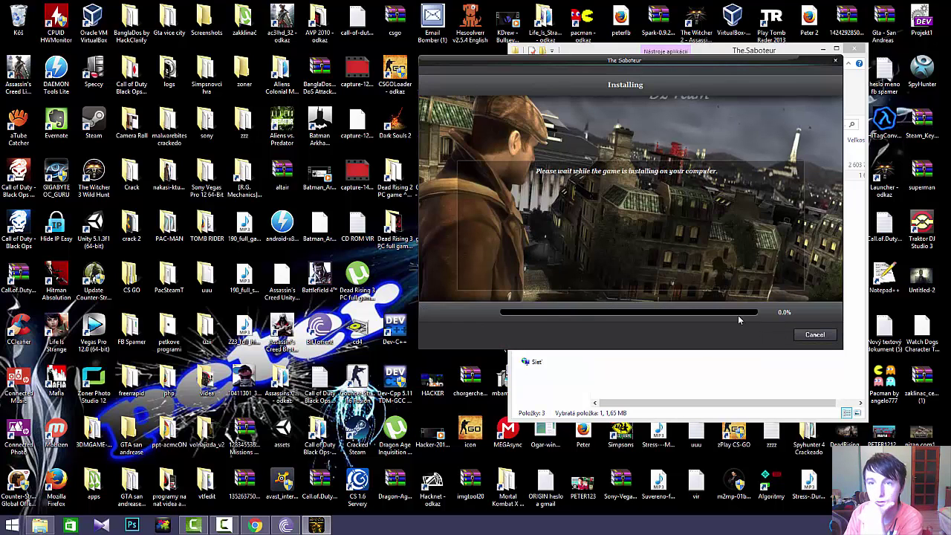
- Minimize the The.Saboteur folder window, reposition the running installer near the screen's center, and bring up the Camtasia recorder
left_click_drag(644, 66, 347, 43)
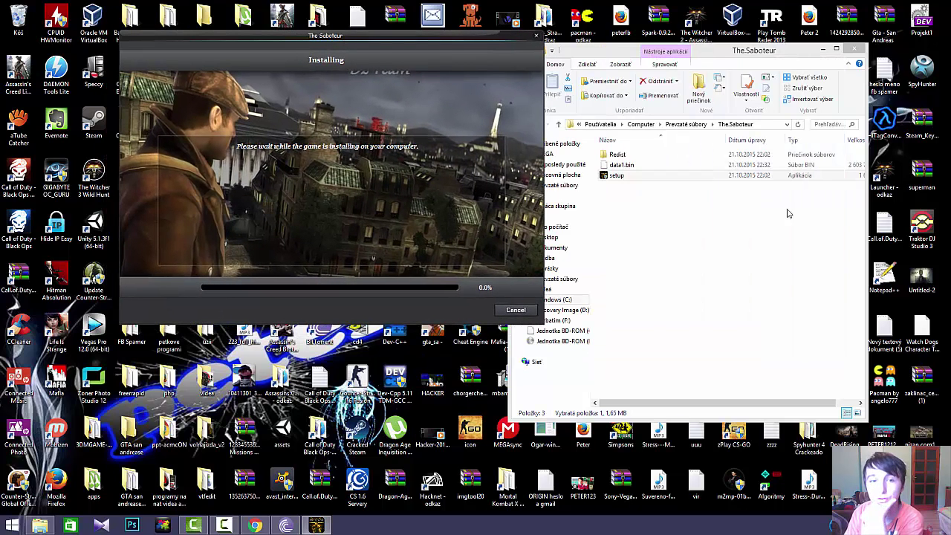
left_click(765, 250)
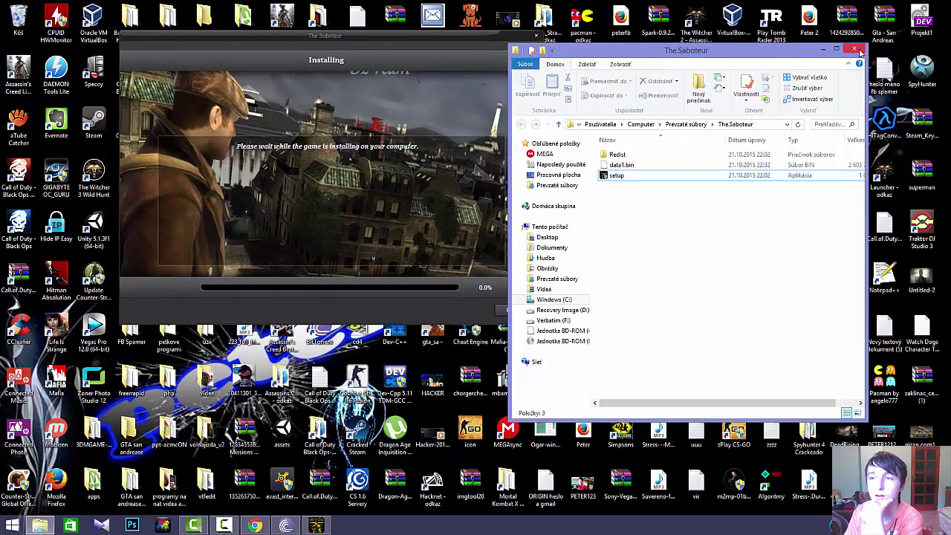
left_click(822, 50)
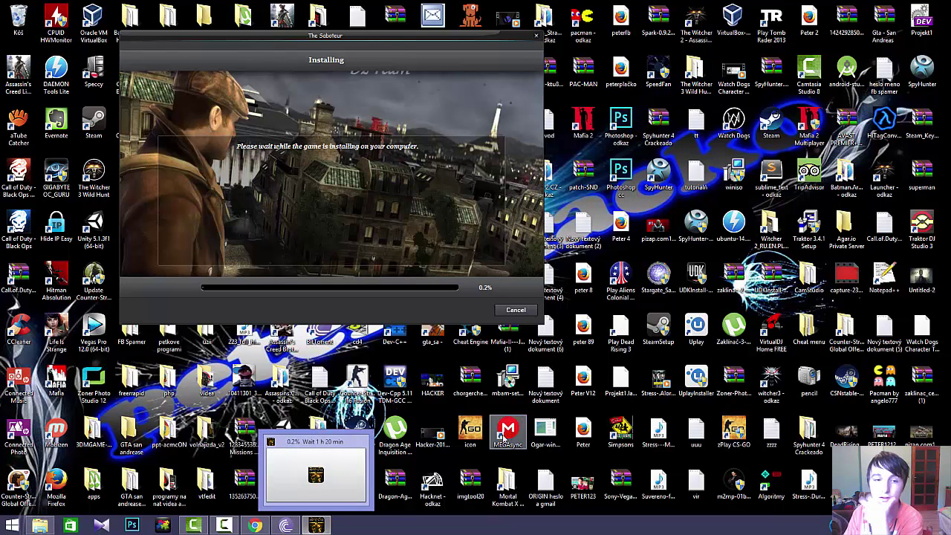
left_click_drag(375, 43, 493, 64)
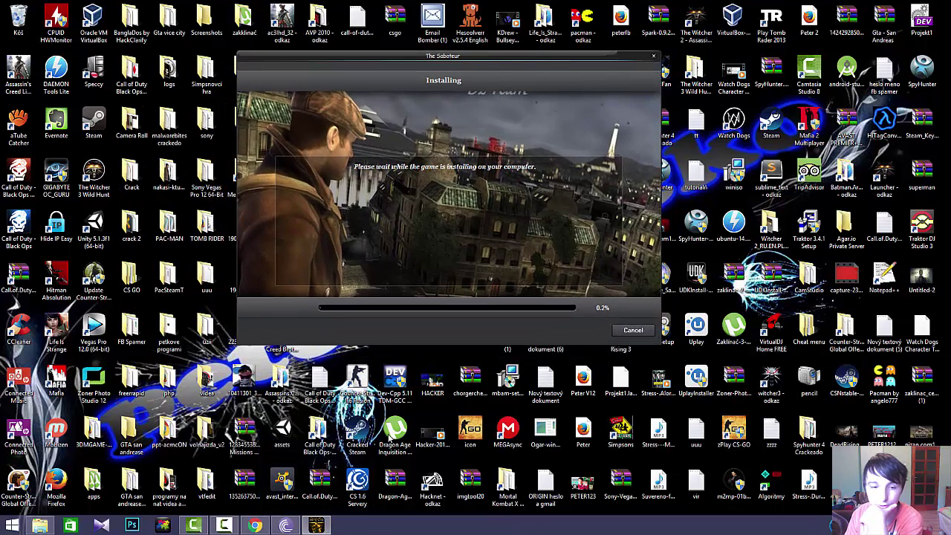
left_click(224, 525)
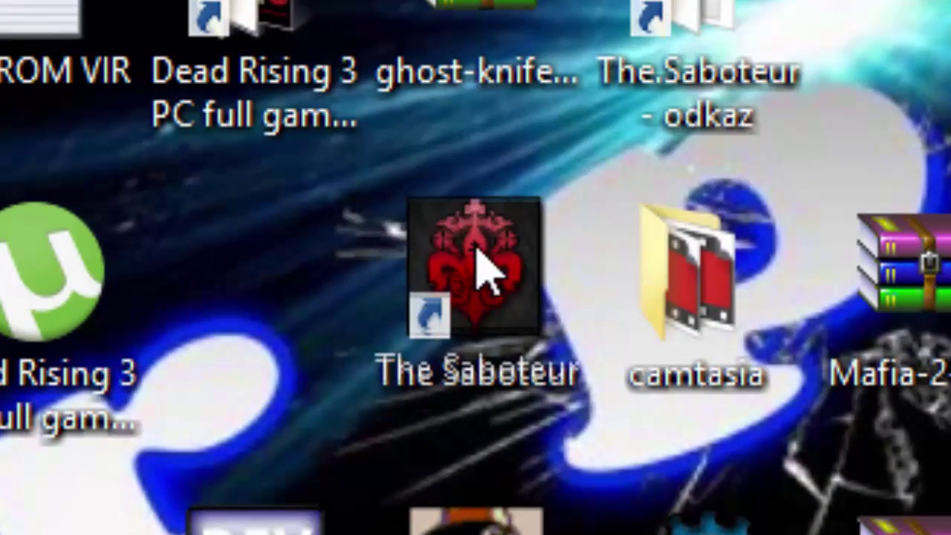
- Open C:\Program Files (x86)\The Saboteur in File Explorer and maximize the window
left_click(270, 190)
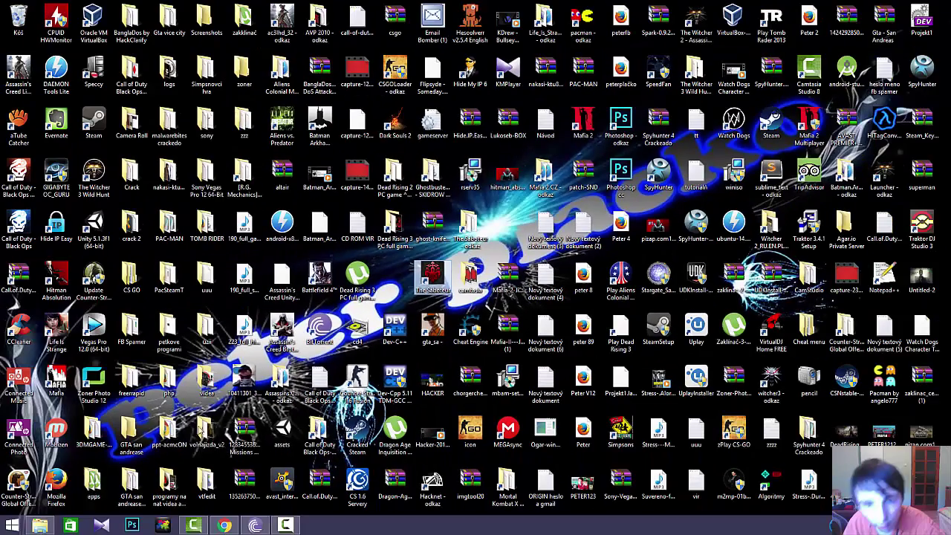
left_click(5, 527)
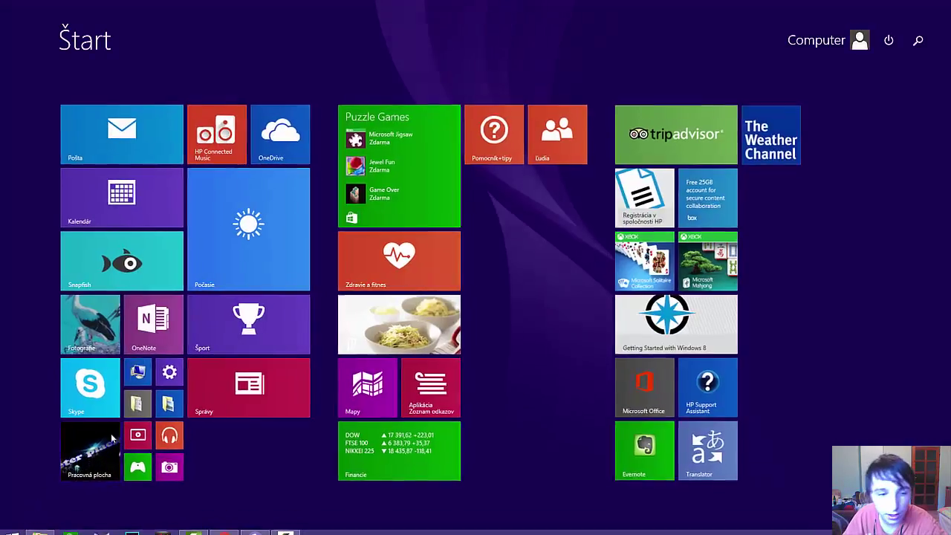
left_click(39, 525)
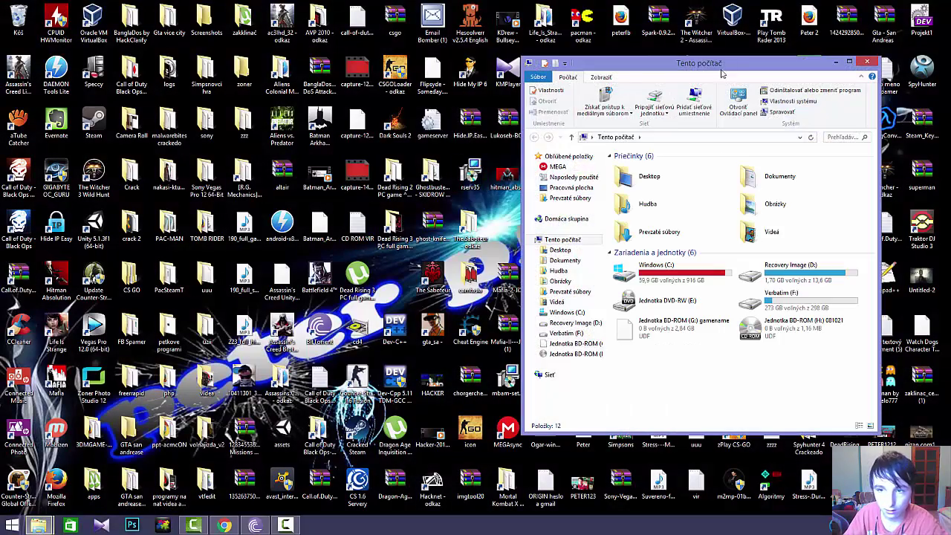
left_click(665, 138)
right_click(666, 138)
left_click(687, 182)
key("Return")
left_click_drag(732, 67, 669, 2)
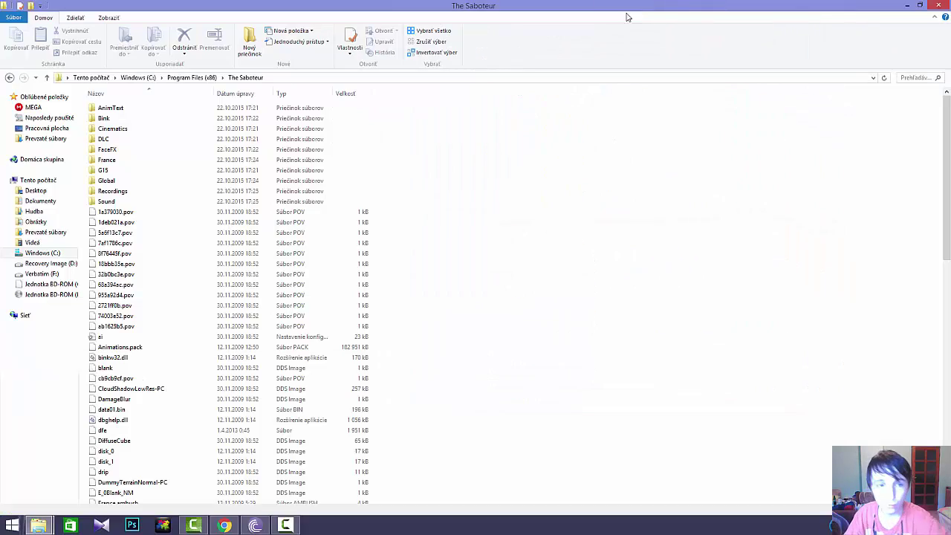
- Find the SaboteurLauncher wave file in the game folder, play it, and close the media player
scroll(125, 200, "down", 5)
scroll(124, 201, "down", 8)
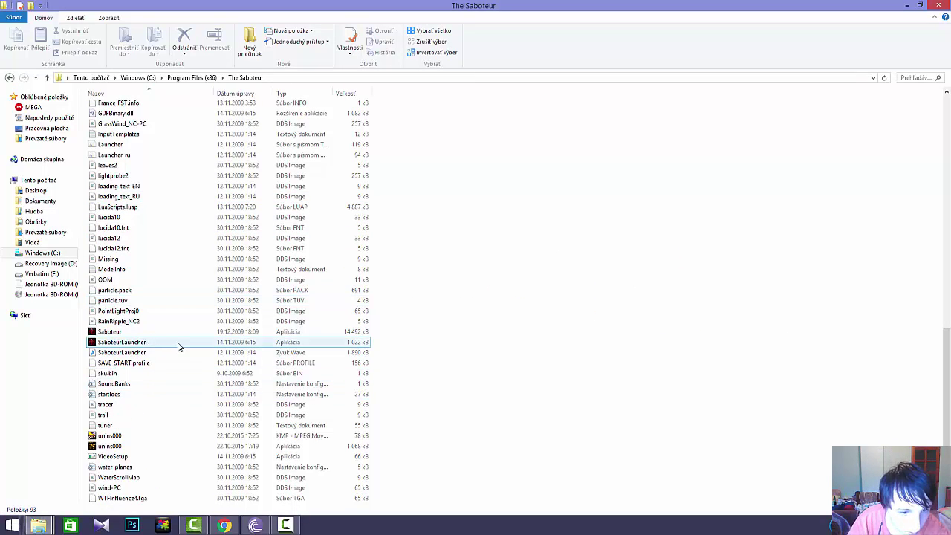
mouse_move(193, 342)
left_click(153, 355)
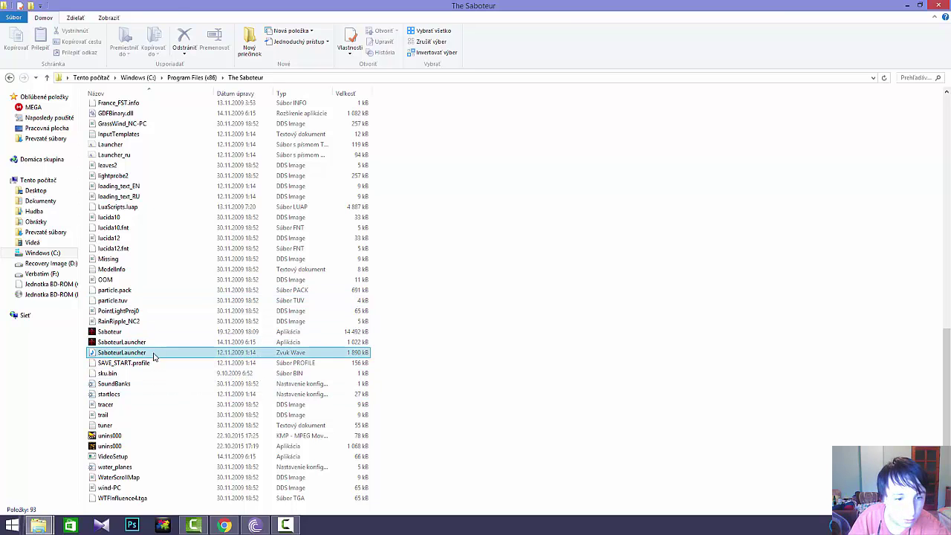
double_click(153, 355)
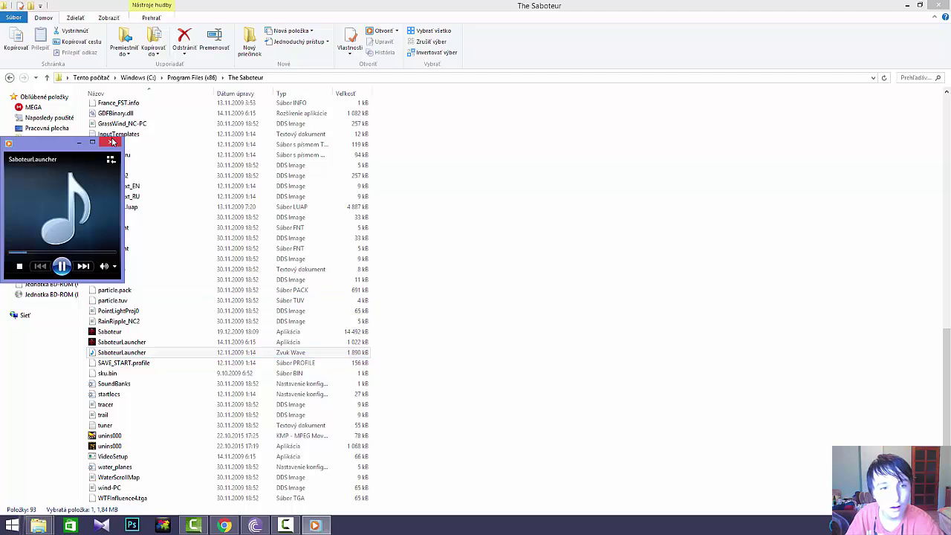
left_click(112, 141)
- Look inside the AnimText subfolder, go back to the game folder, and close File Explorer
scroll(282, 264, "up", 15)
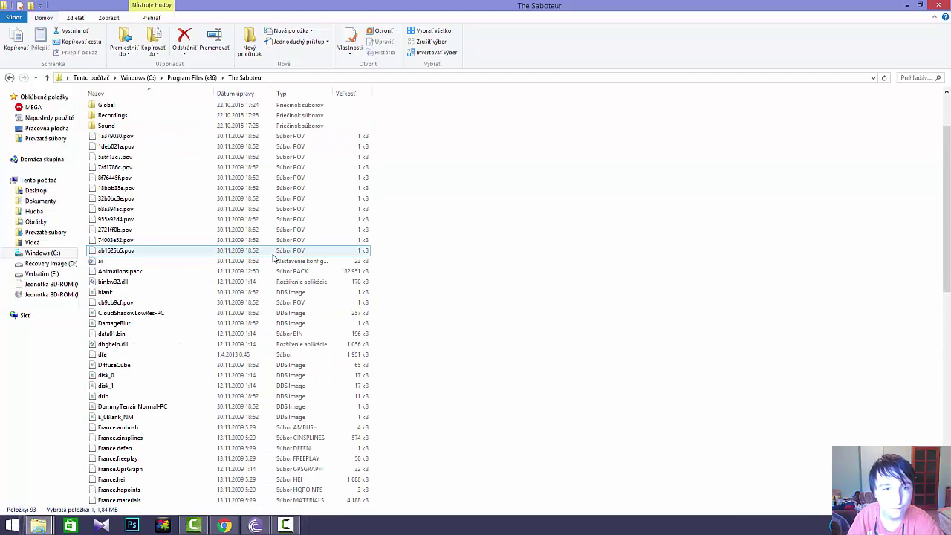
scroll(273, 258, "up", 3)
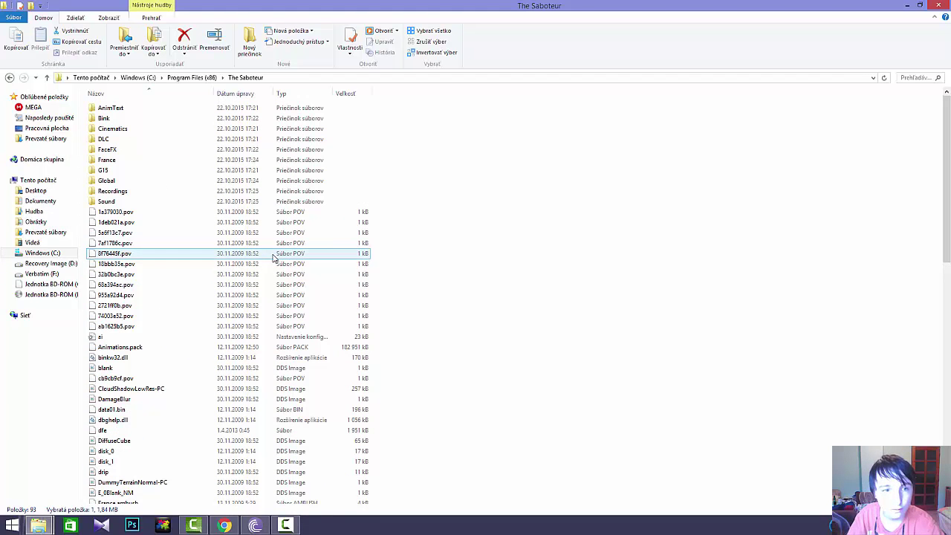
double_click(119, 110)
left_click(7, 77)
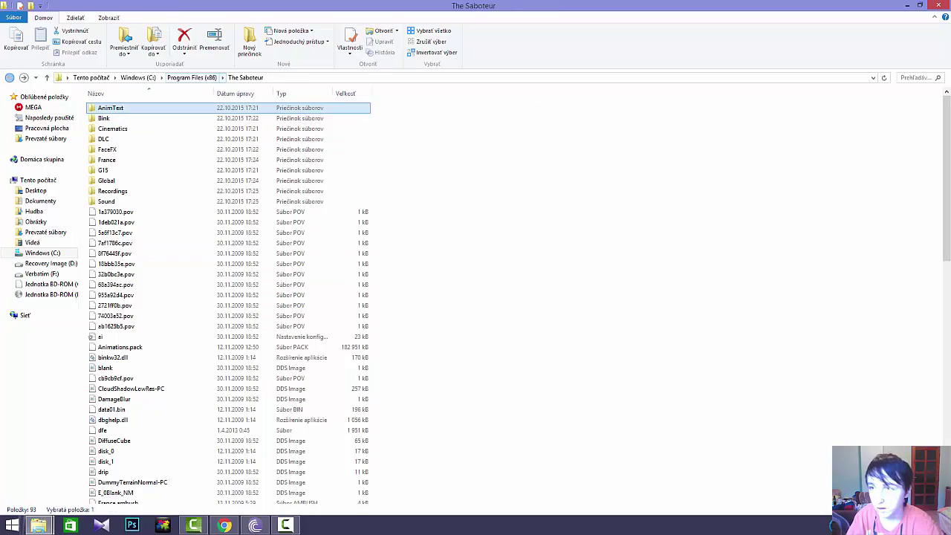
left_click(939, 5)
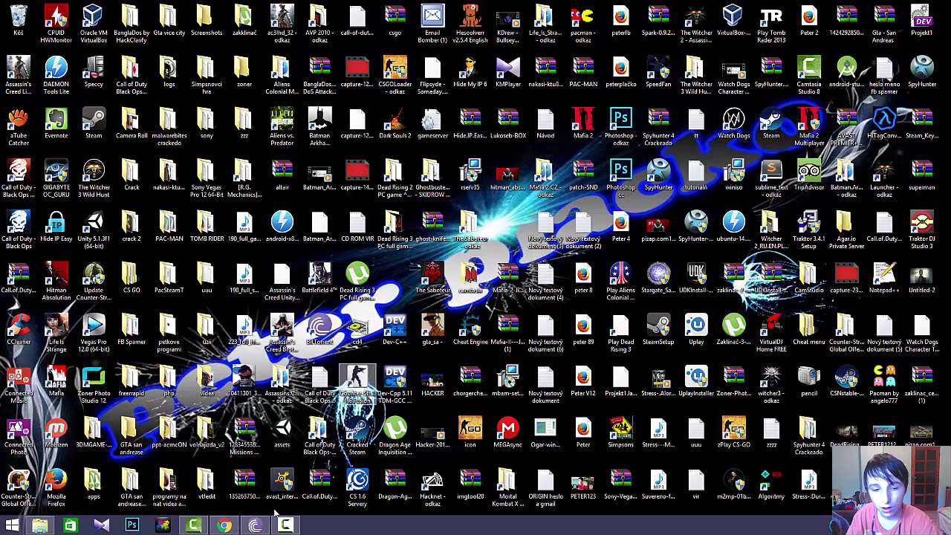
- Bring up the Camtasia recorder's controls for the running recording
mouse_move(285, 524)
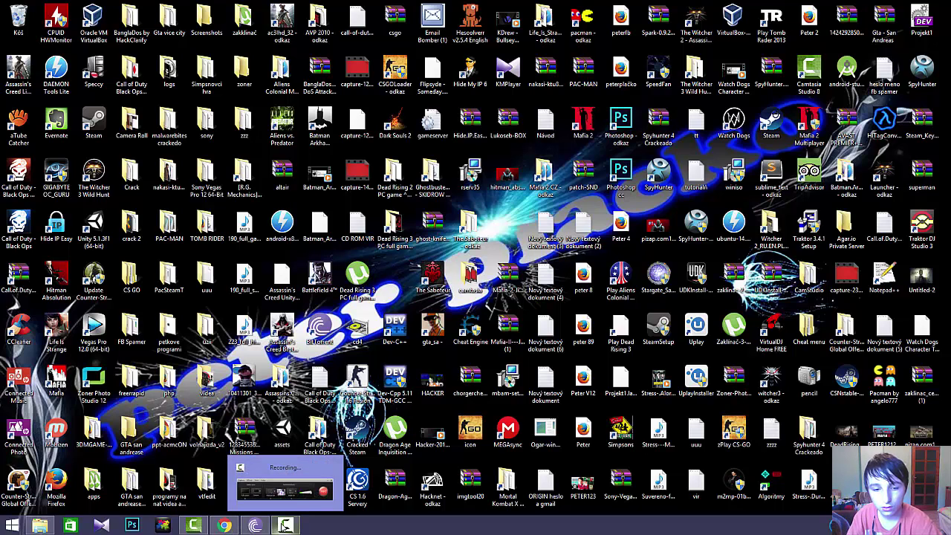
left_click(305, 491)
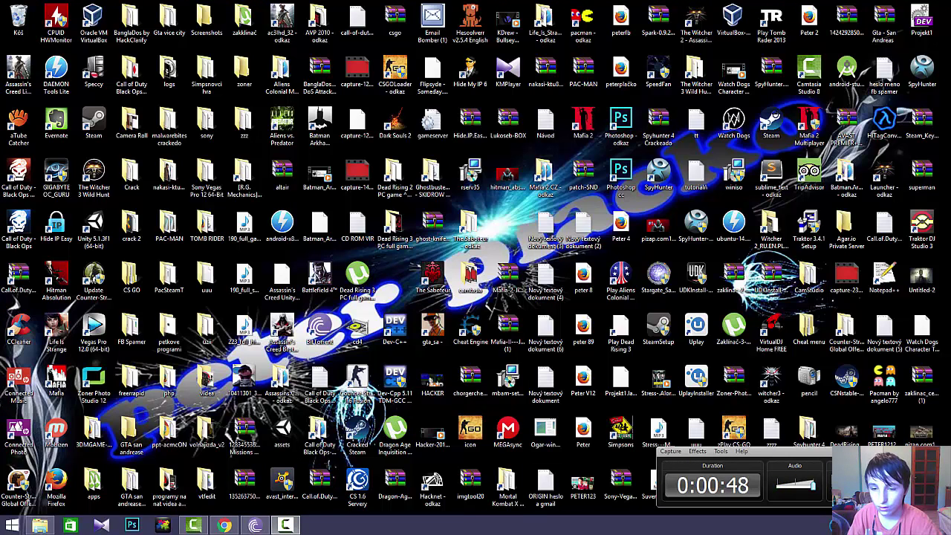